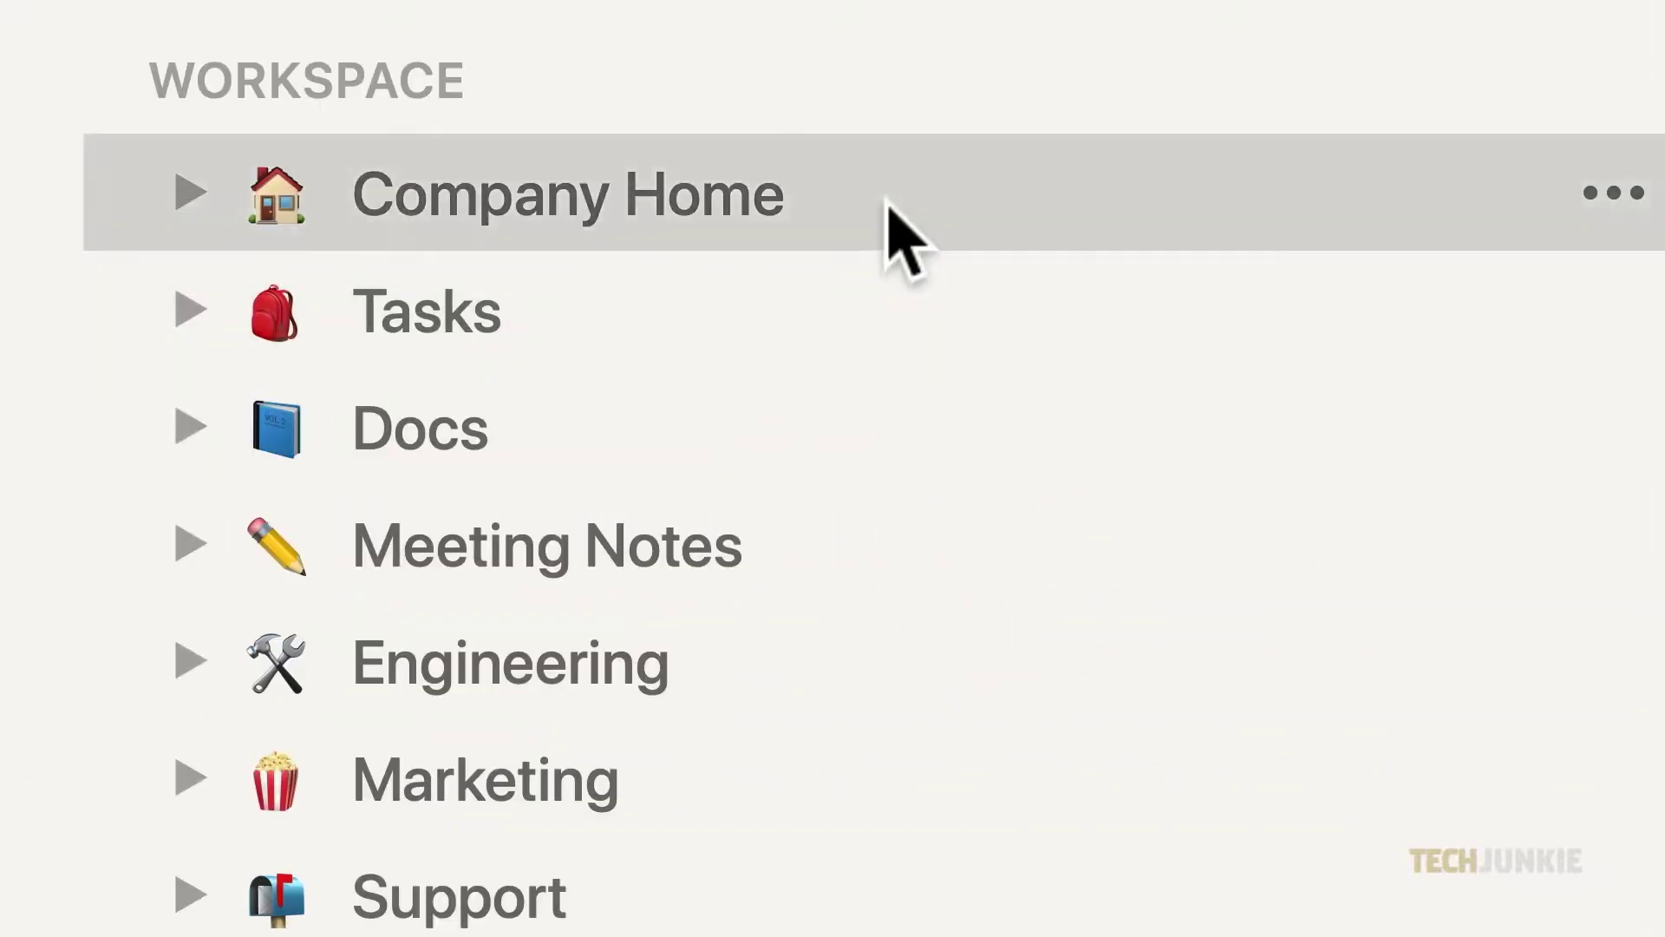
Step: Look through the sample Company Home, Sales, Marketing and Engineering pages in the sidebar
click(893, 231)
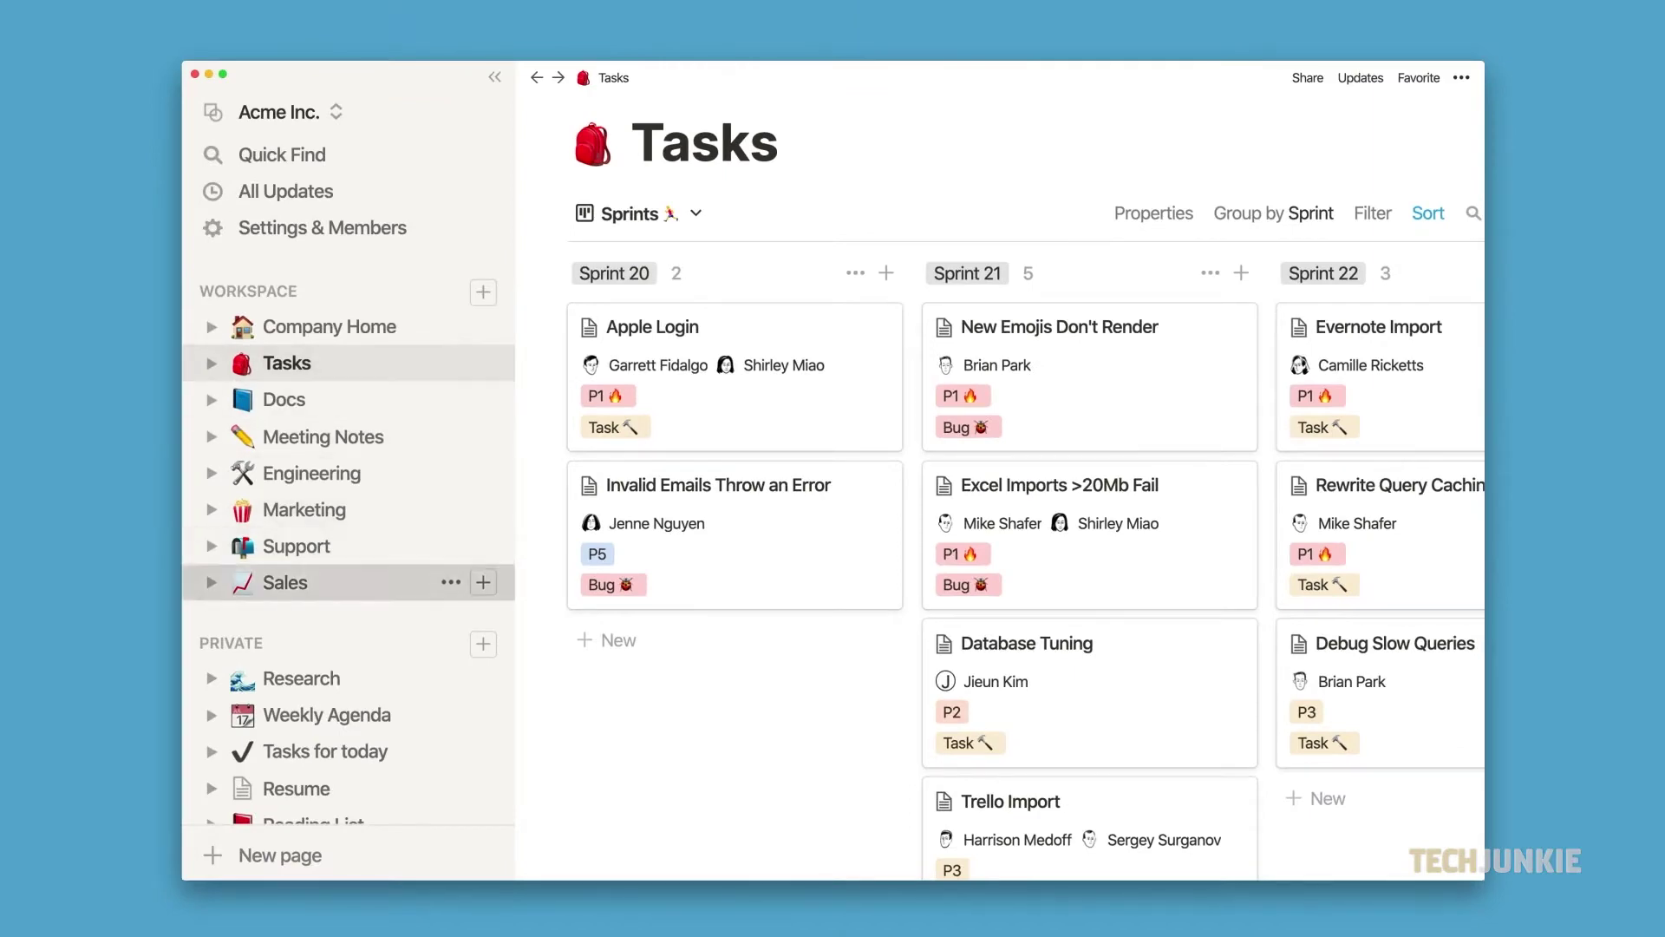
click(286, 582)
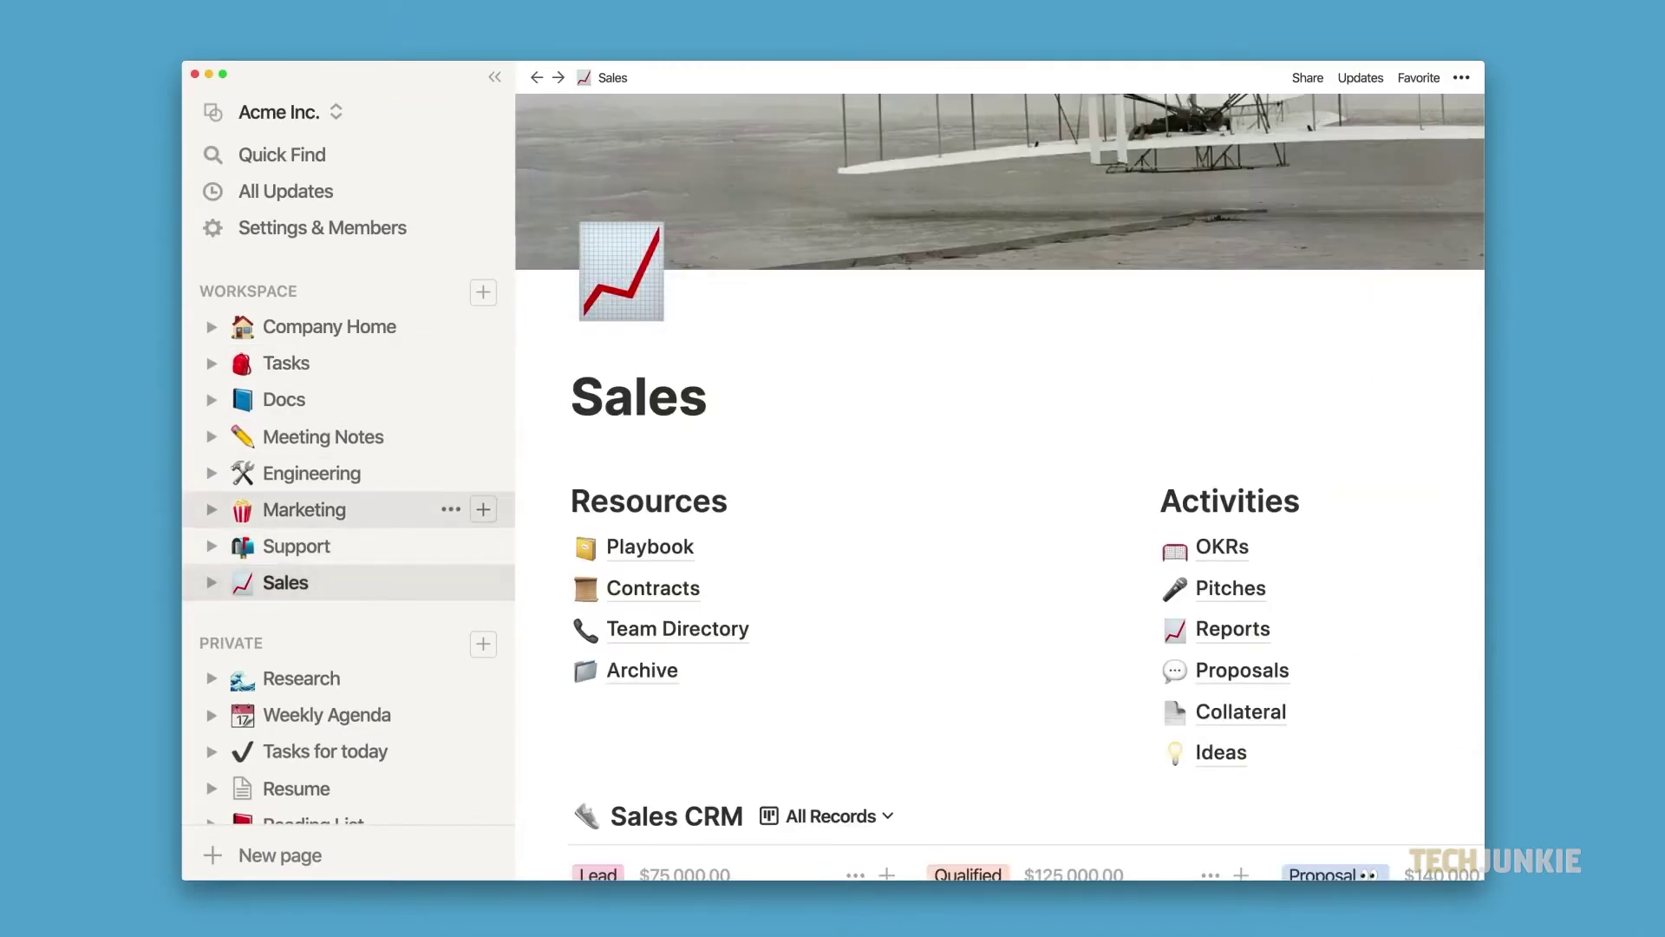
click(305, 509)
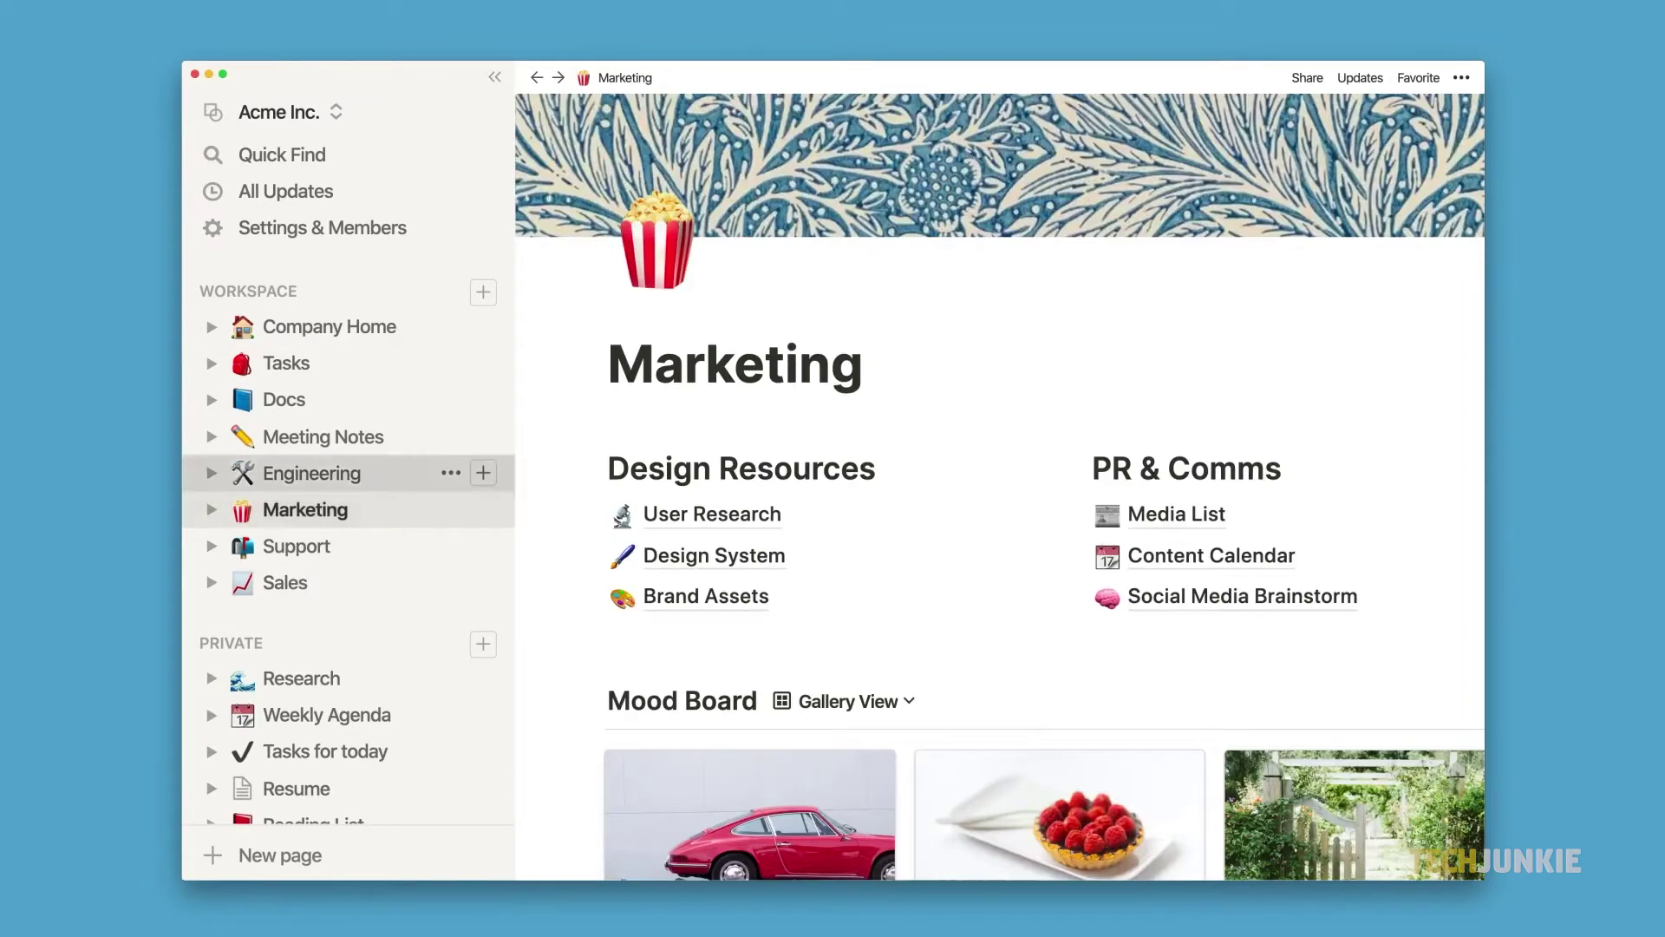
click(312, 472)
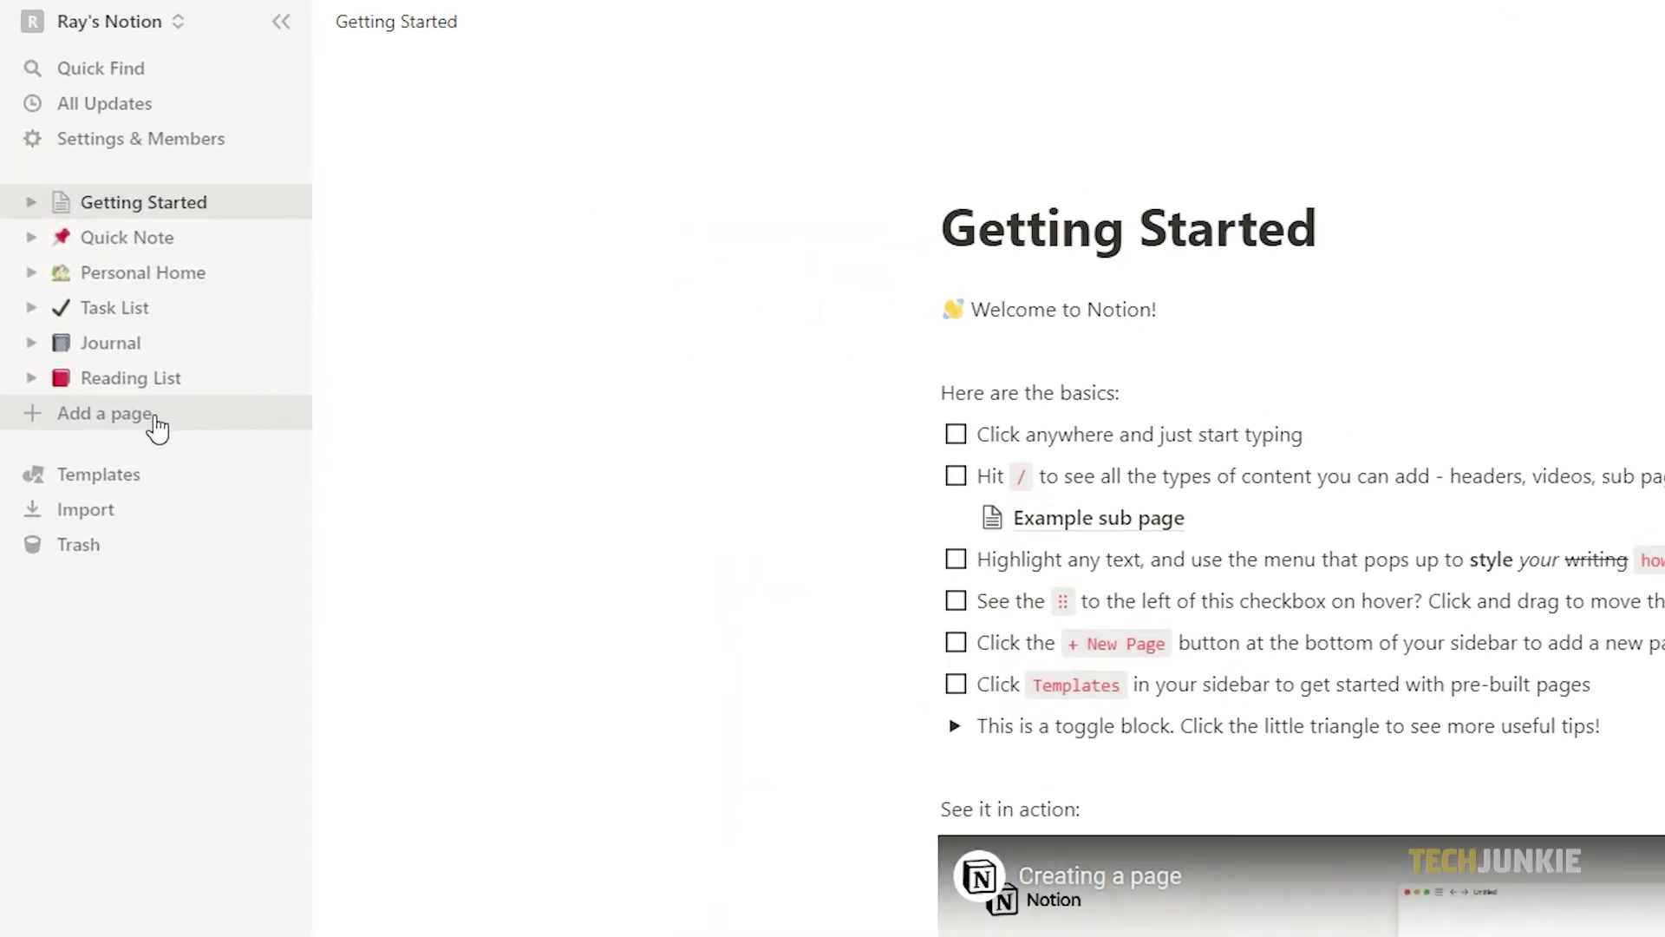
Step: Add a new blank page, glance at the template gallery, then close it
click(156, 423)
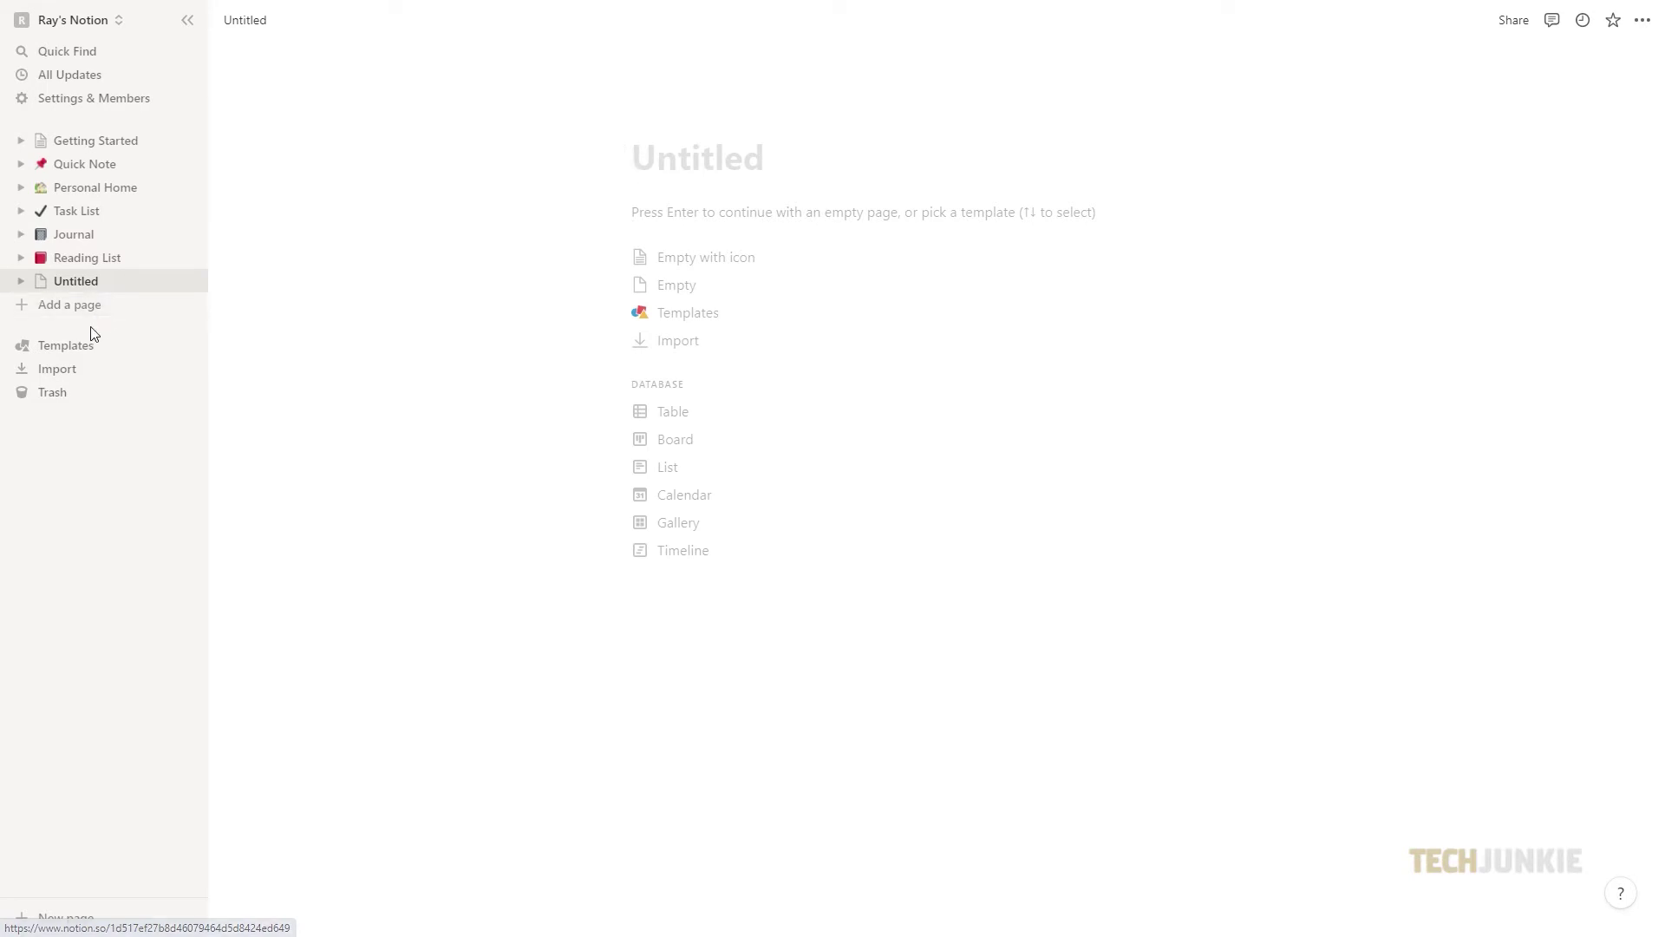
click(94, 350)
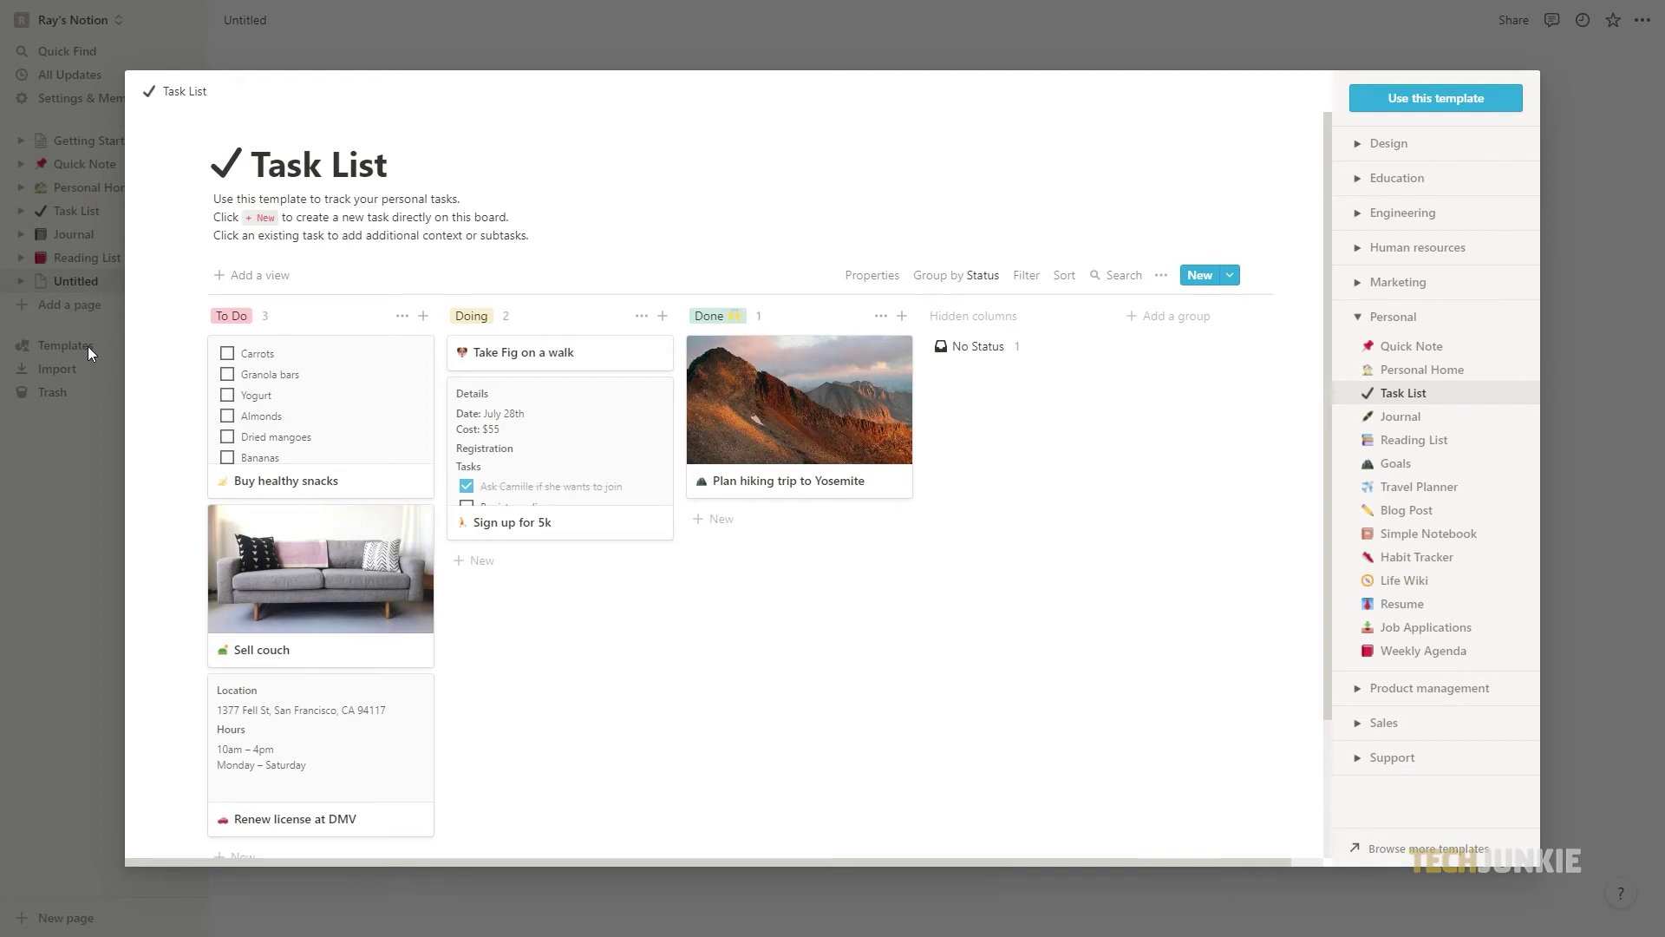
click(87, 346)
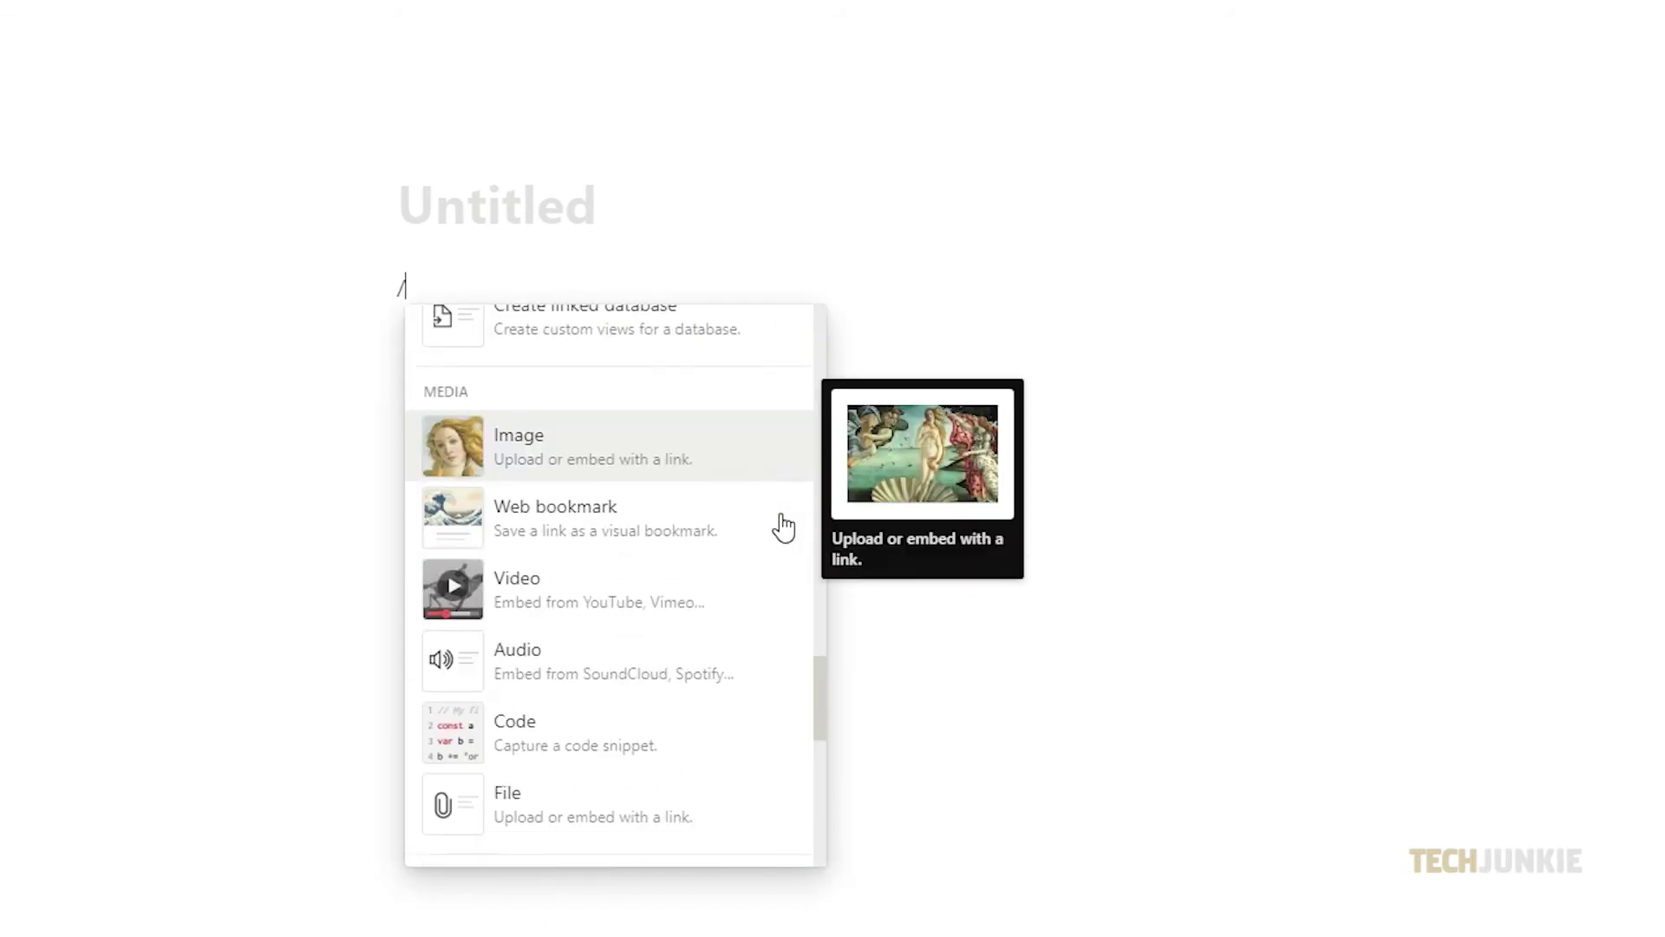
scroll(780, 525, down, 20)
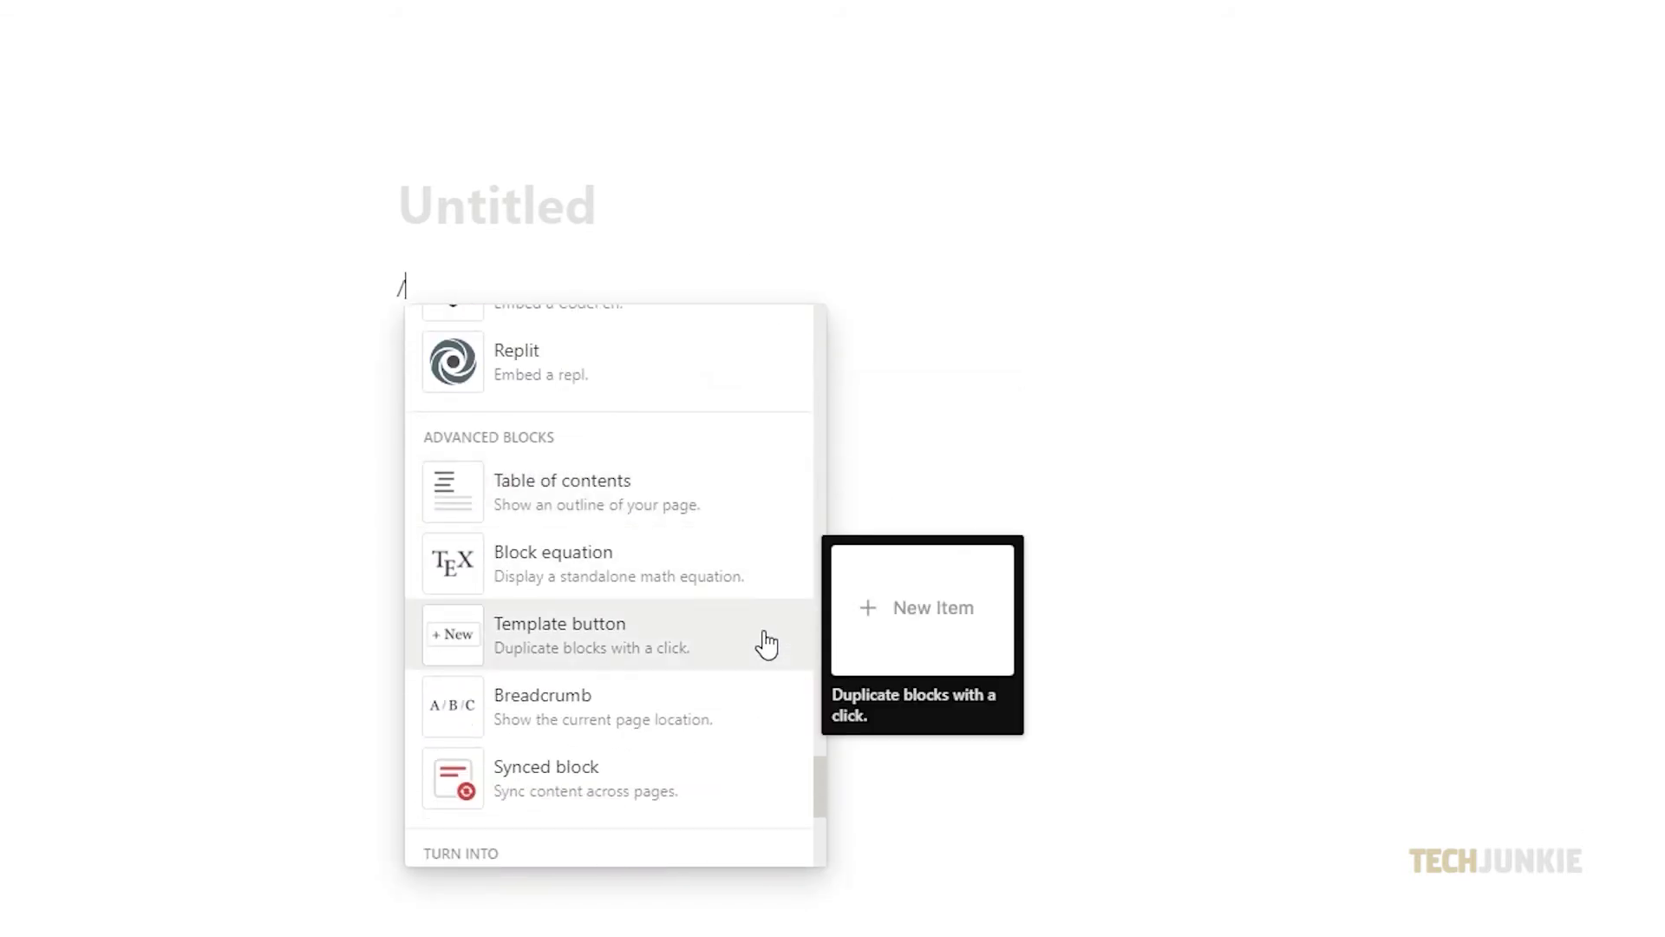
Step: Insert a template button via /template and rename it 'Checklist and Calendar'
key(BackSpace)
text(/te)
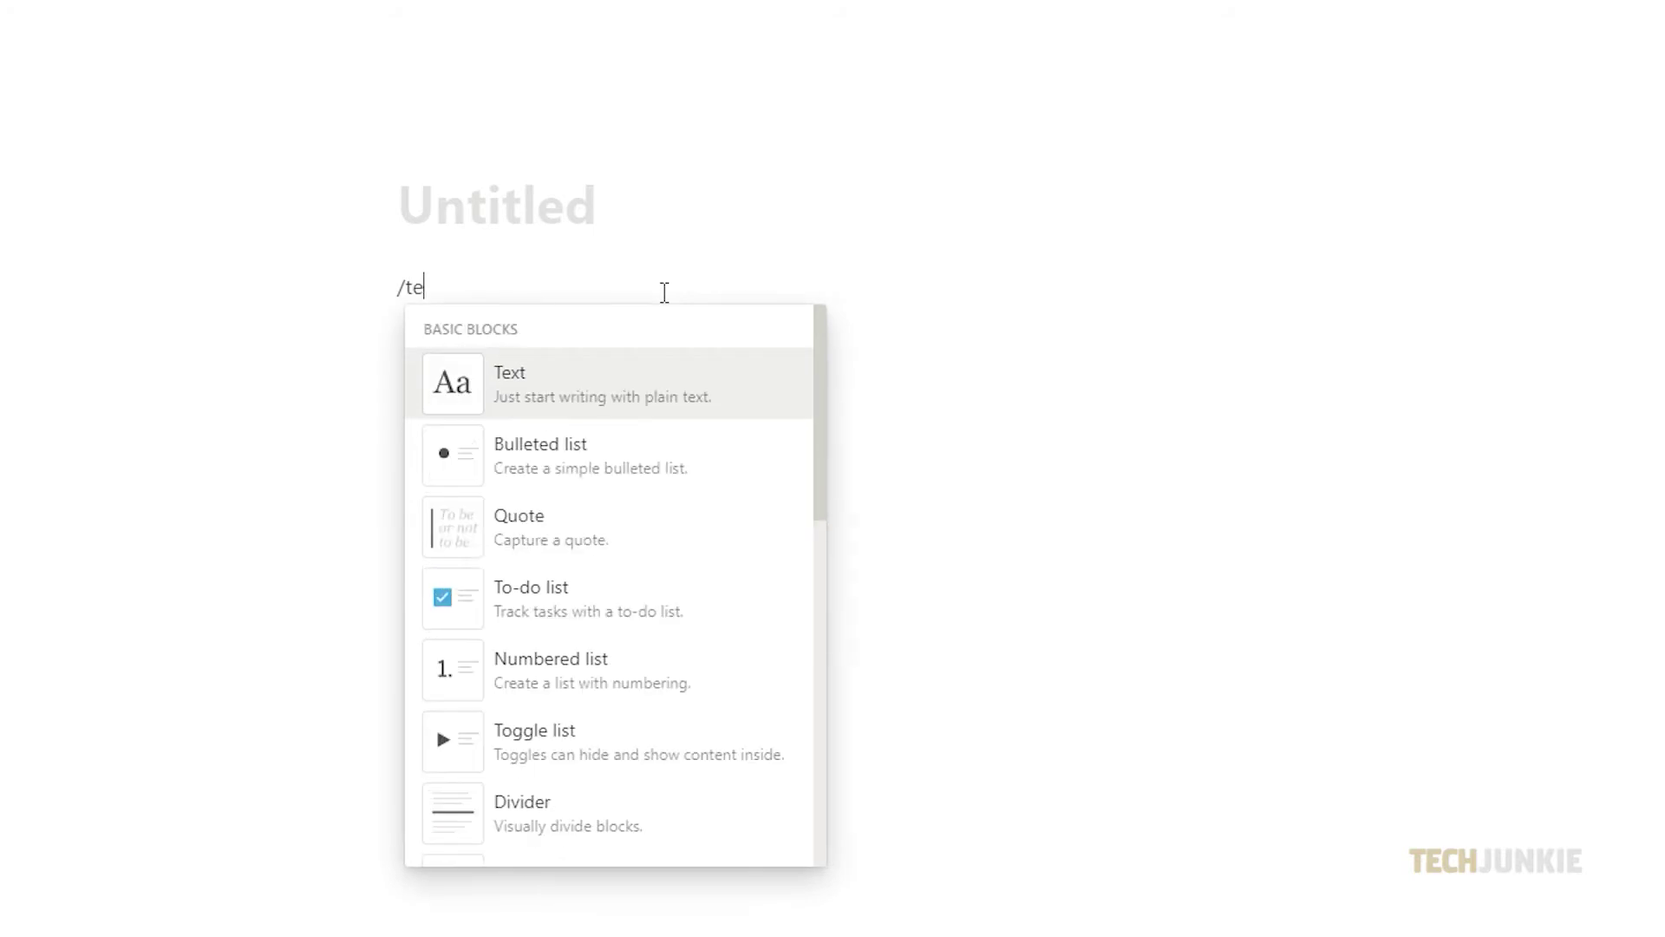
text(mpla)
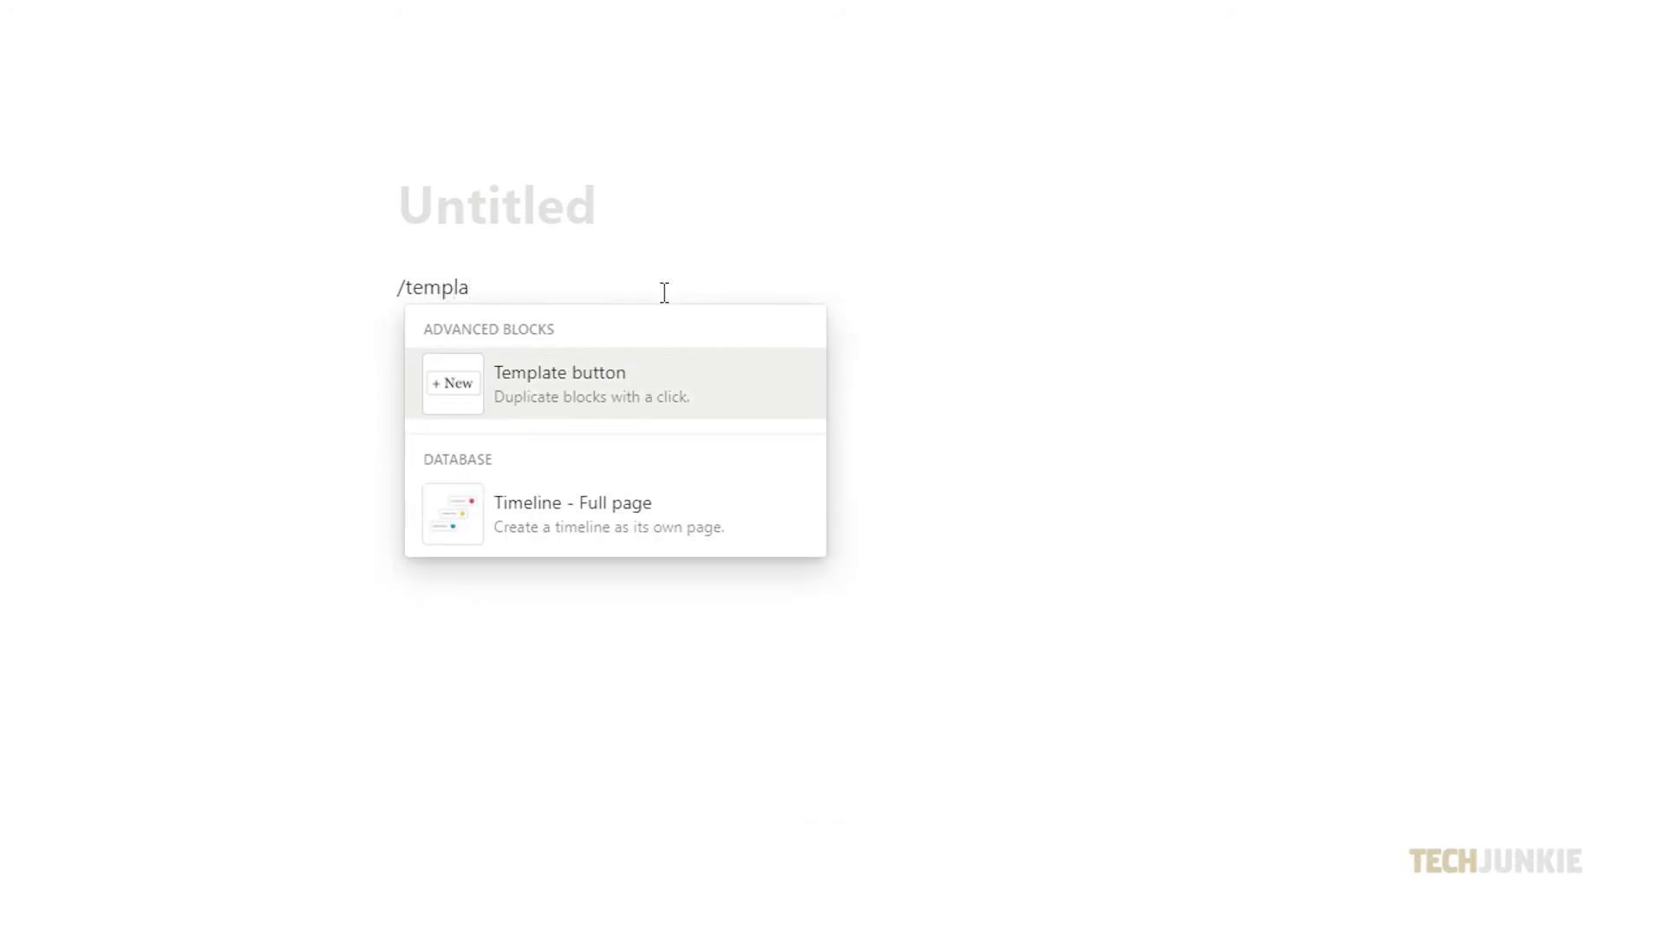
click(606, 387)
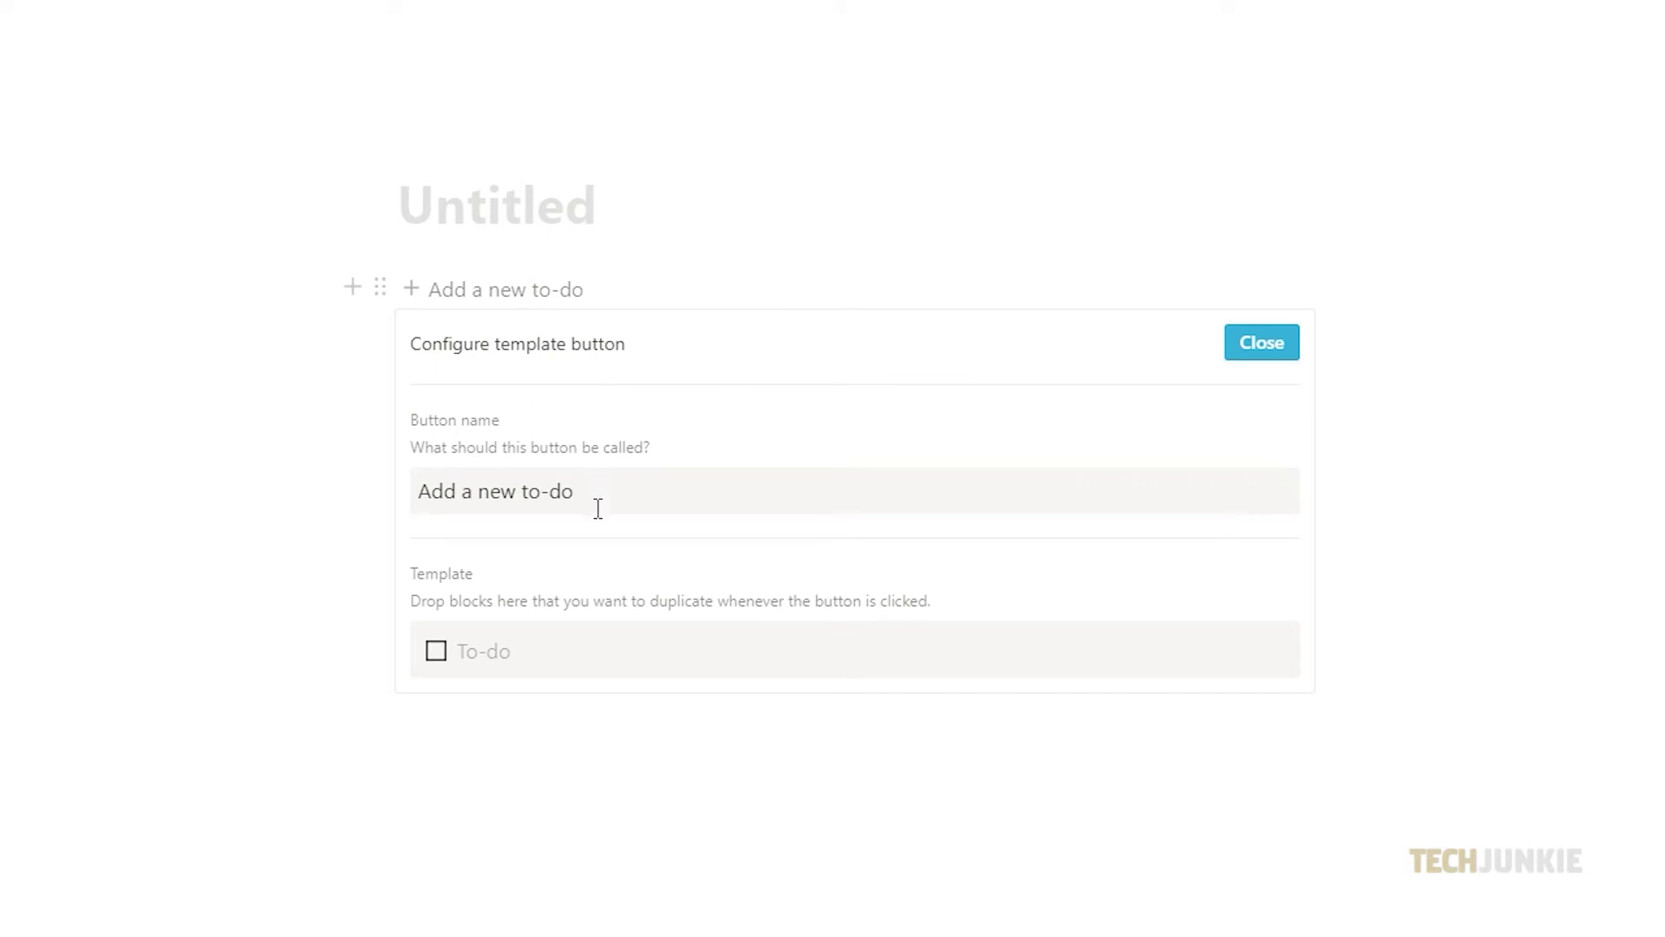
drag(431, 509, 602, 510)
text(Checklist)
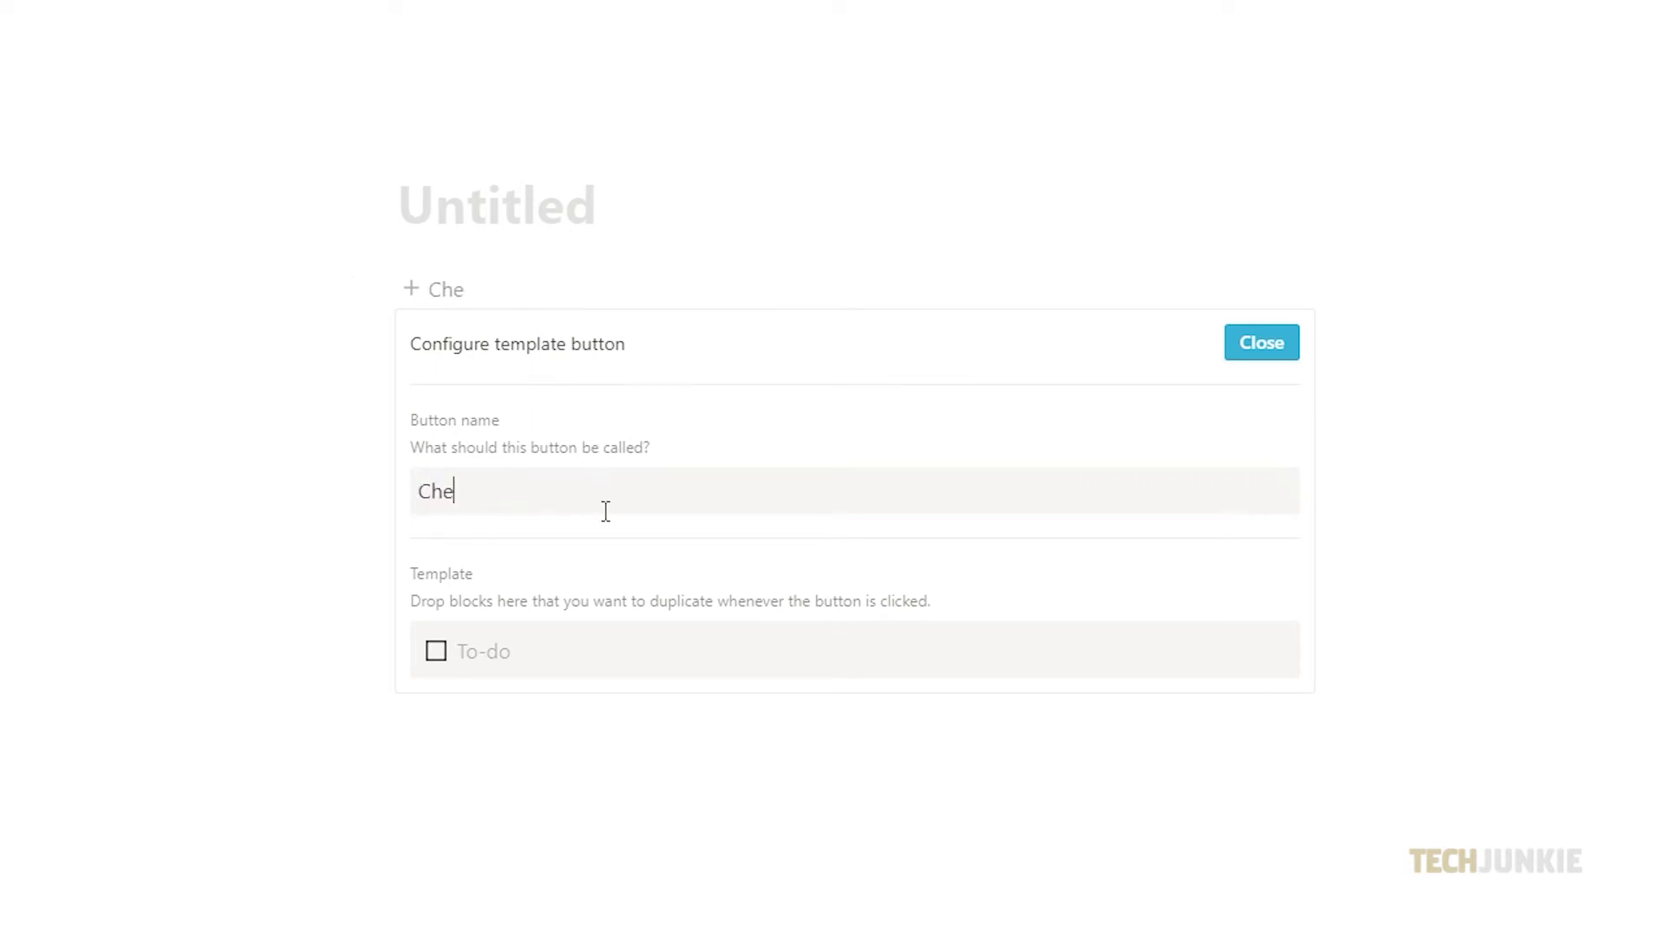
text( and Calendar)
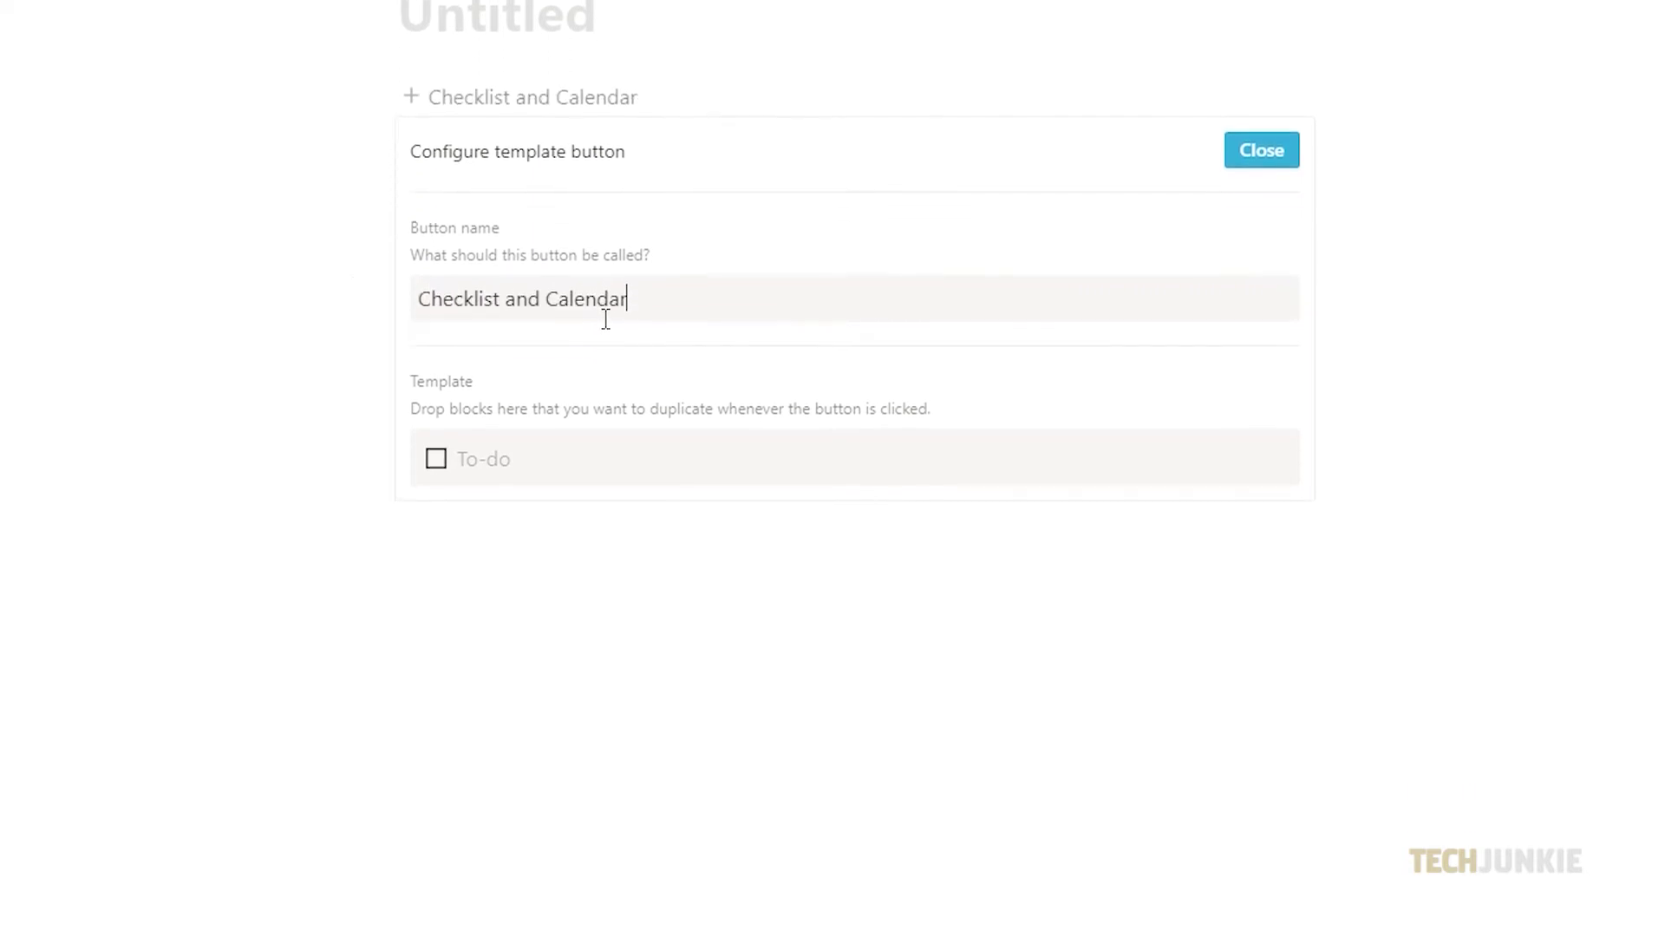
Step: Turn the template's empty block into a to-do and enter List 1 and List 2
click(565, 456)
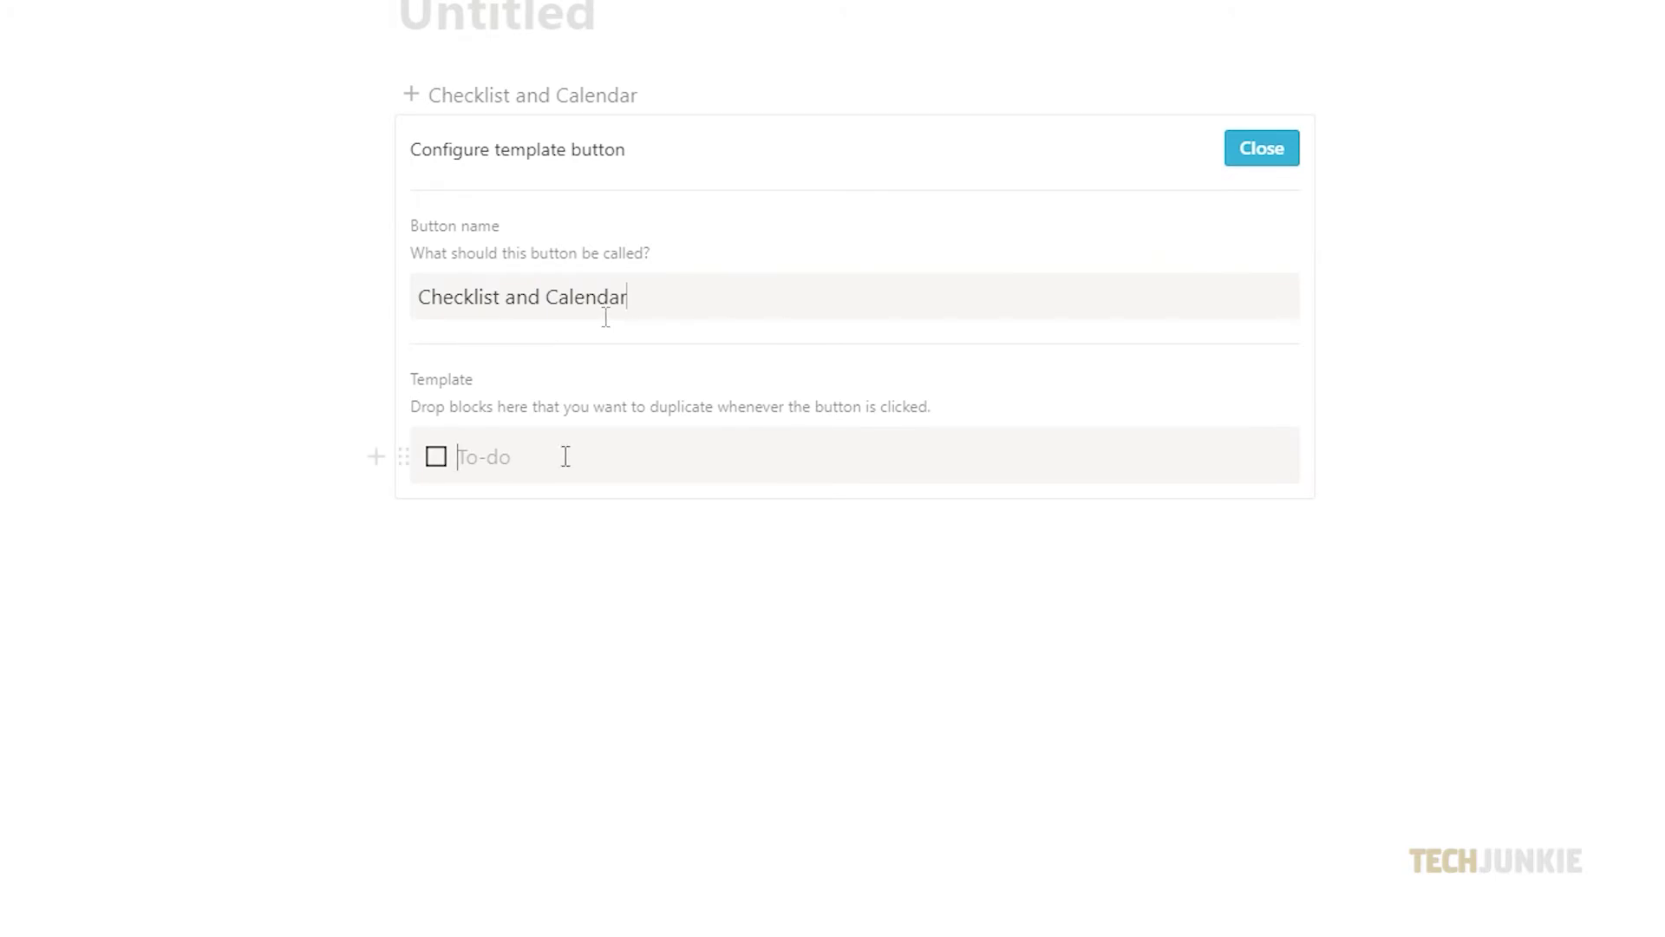
text(/)
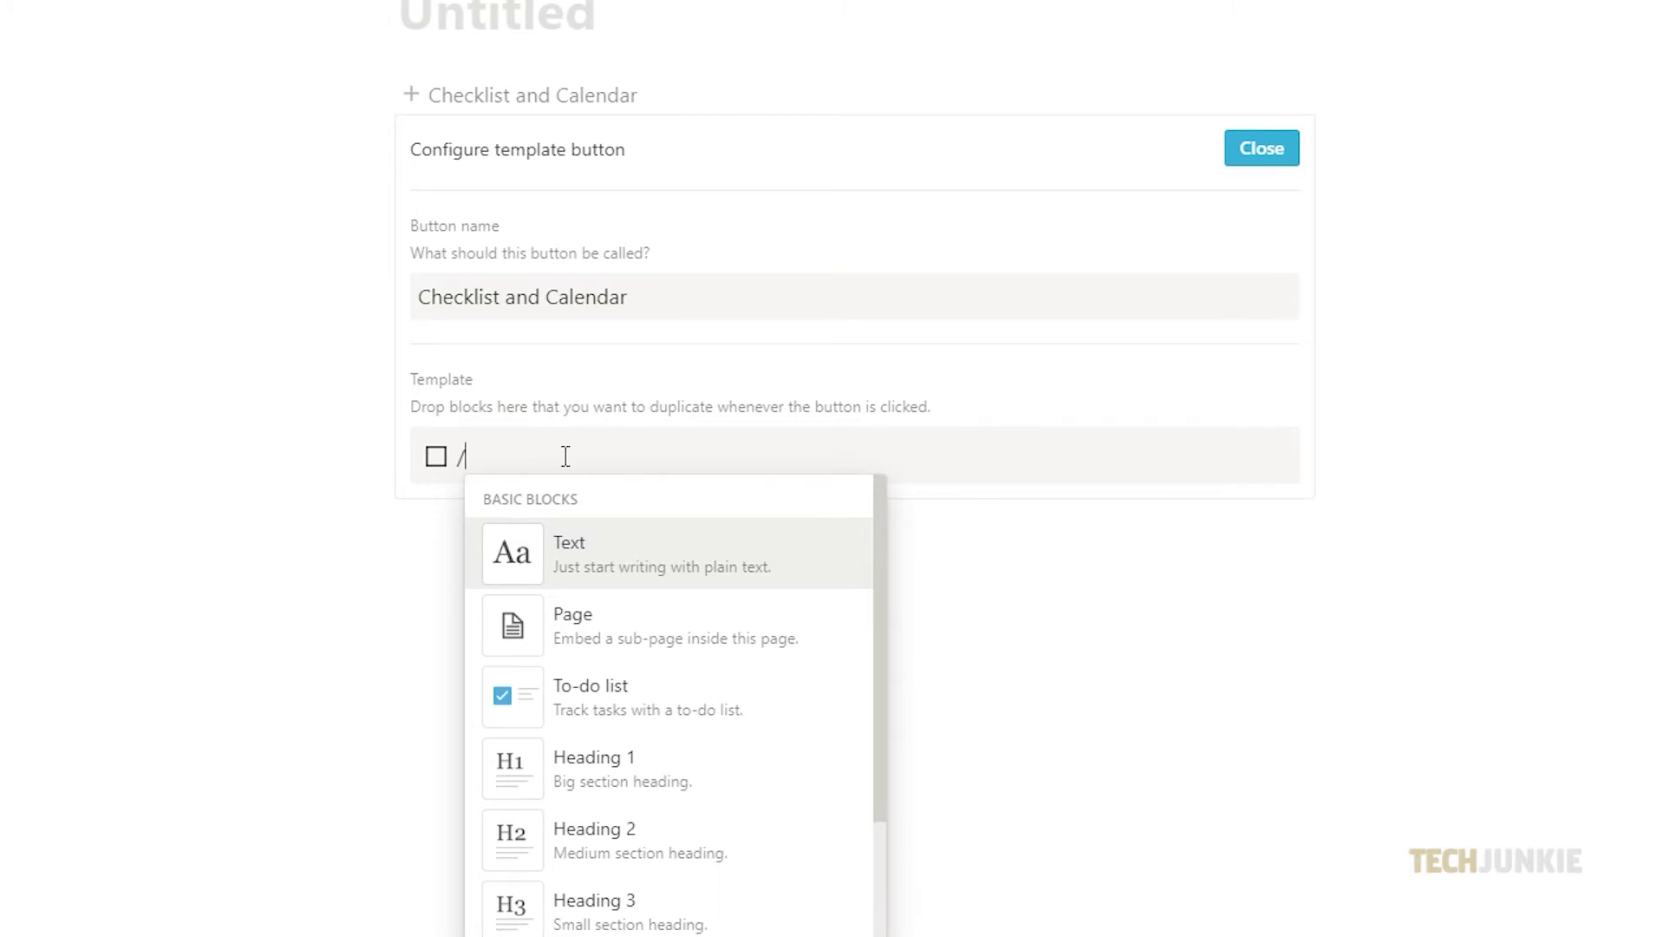
click(691, 691)
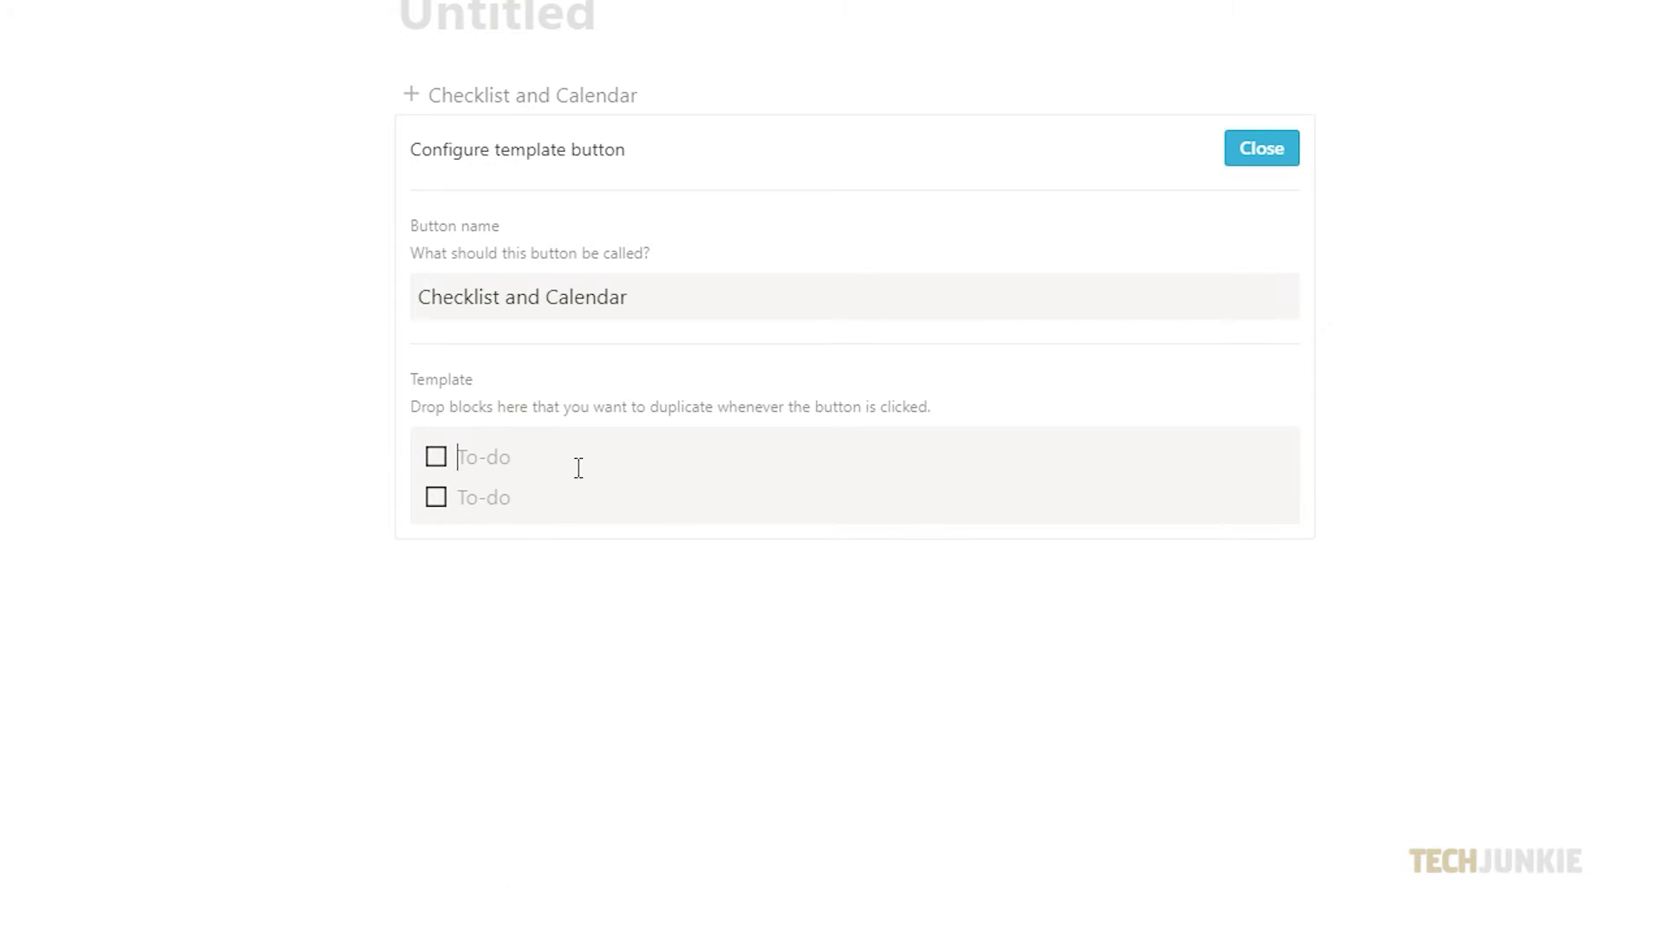
text(List 1 )
text(List 2)
Step: Add to-do items List 3, List 4 and List 5 below them
key(Return)
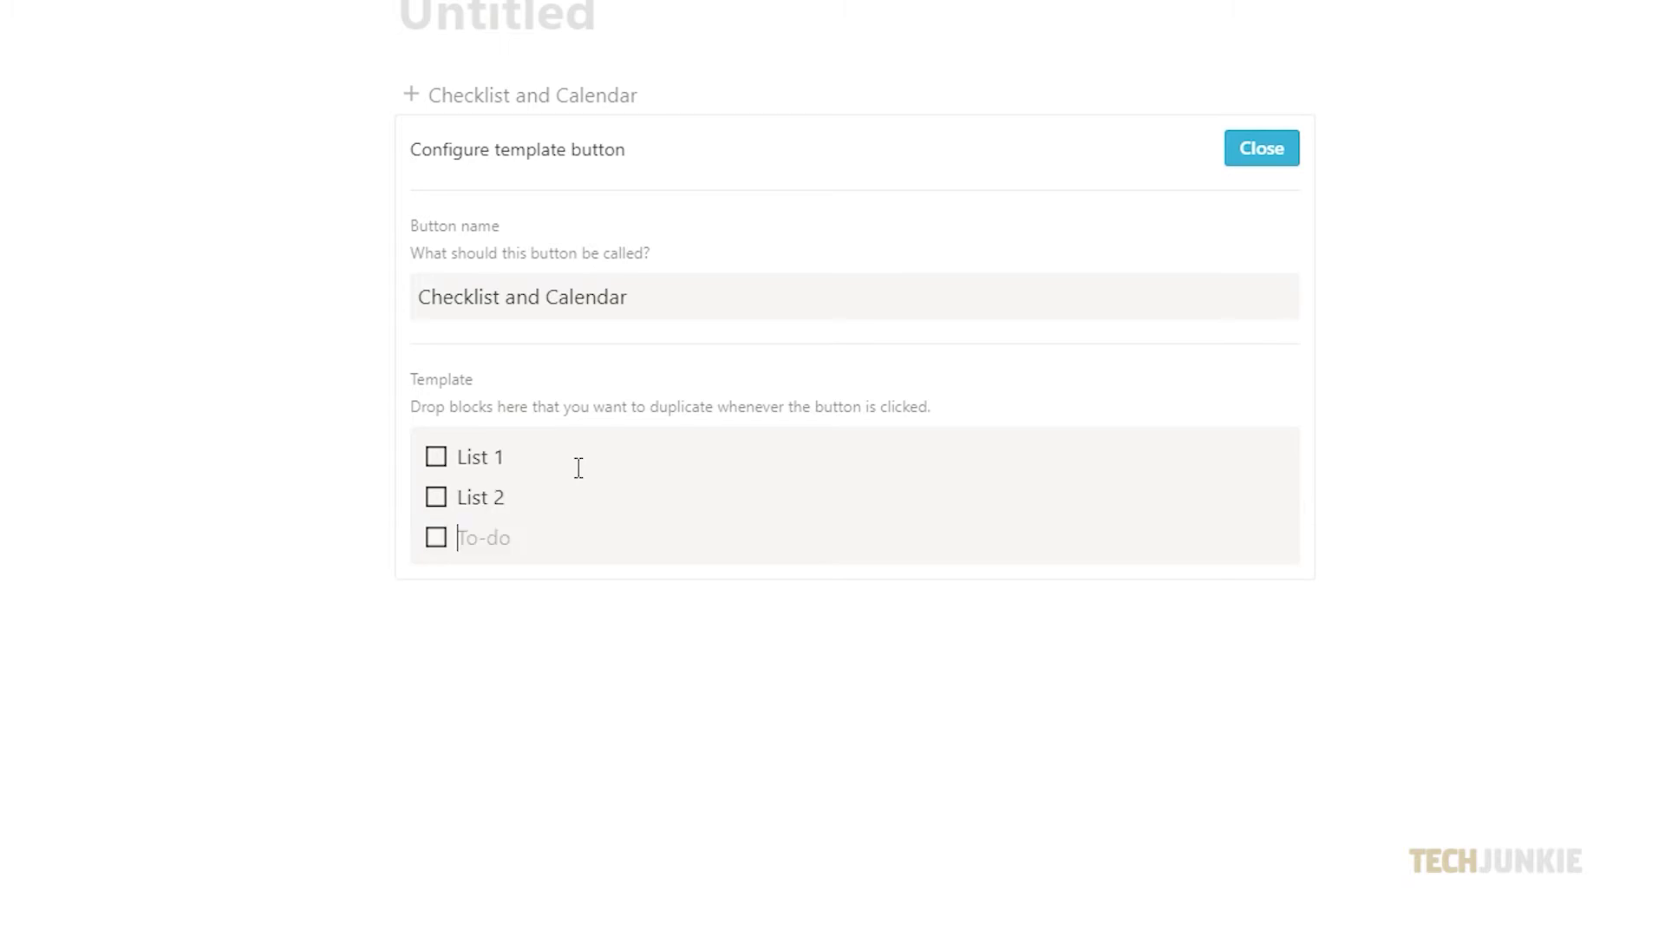
text(List 3)
key(Return)
text(List 4)
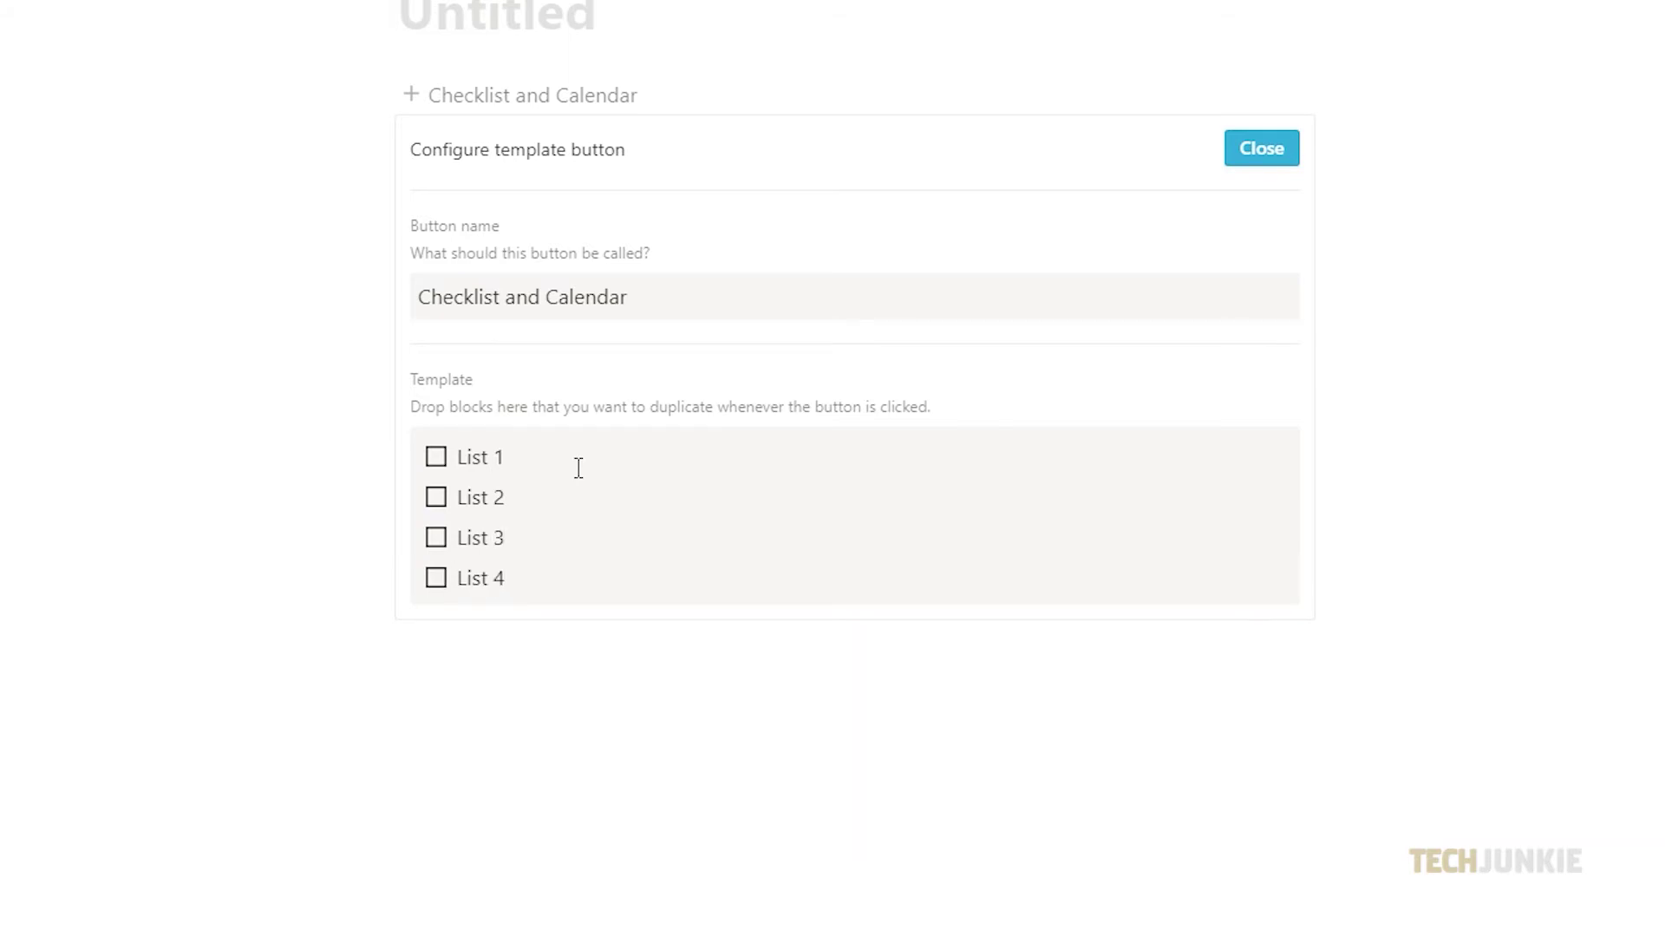
key(Return)
text(List 5)
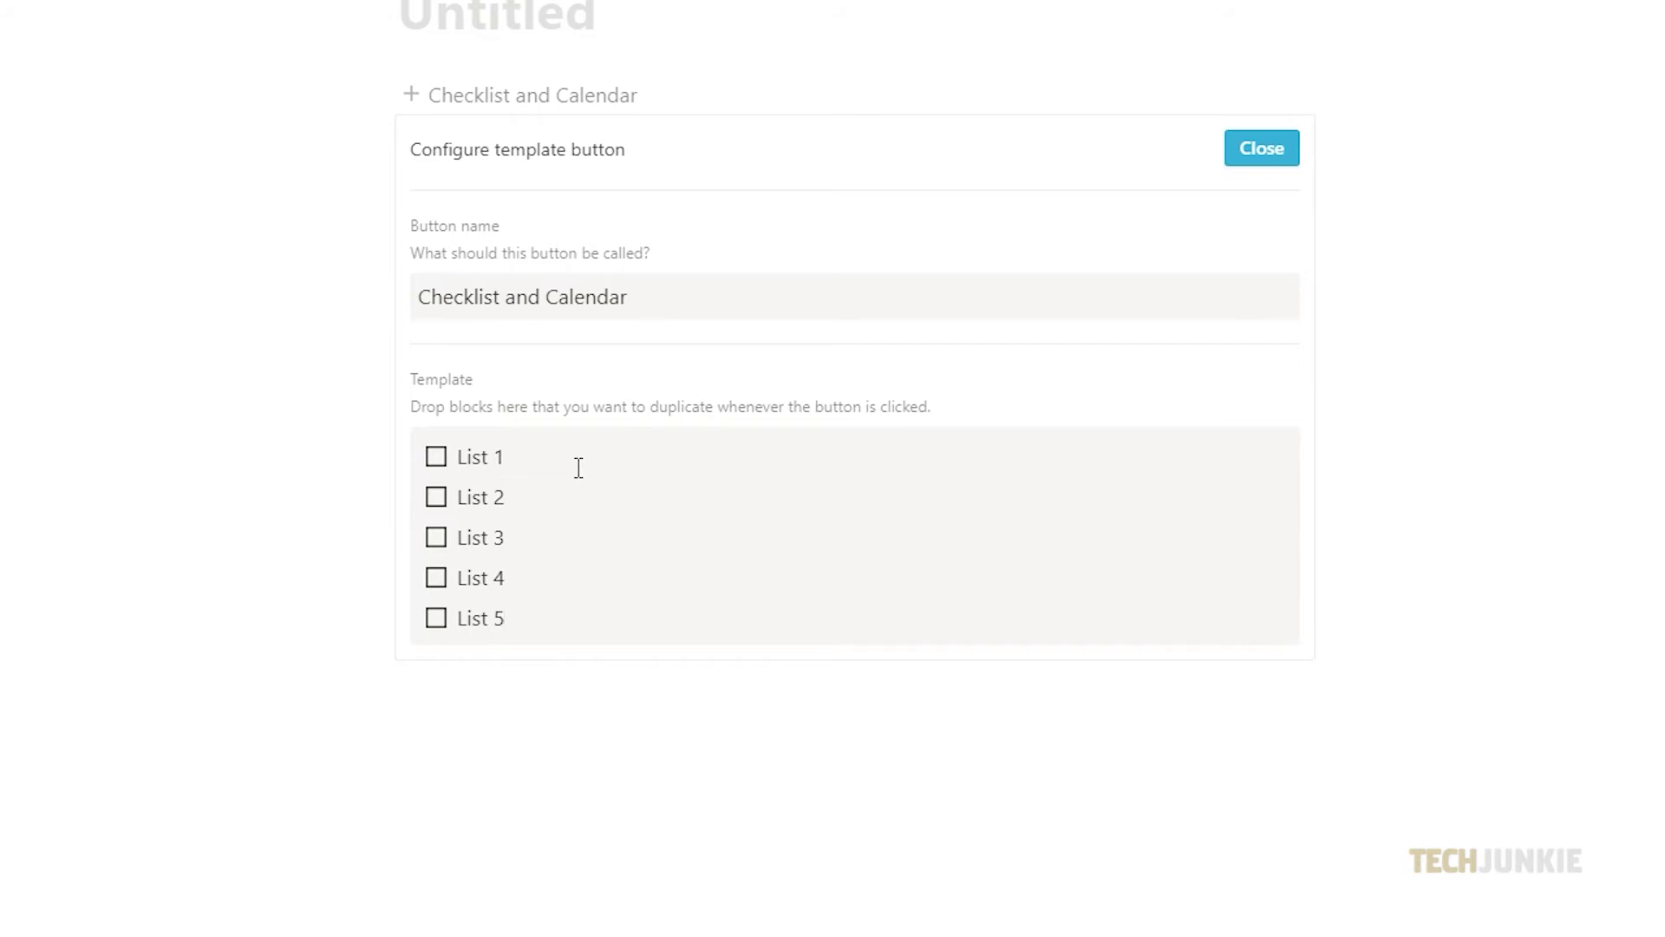
click(364, 103)
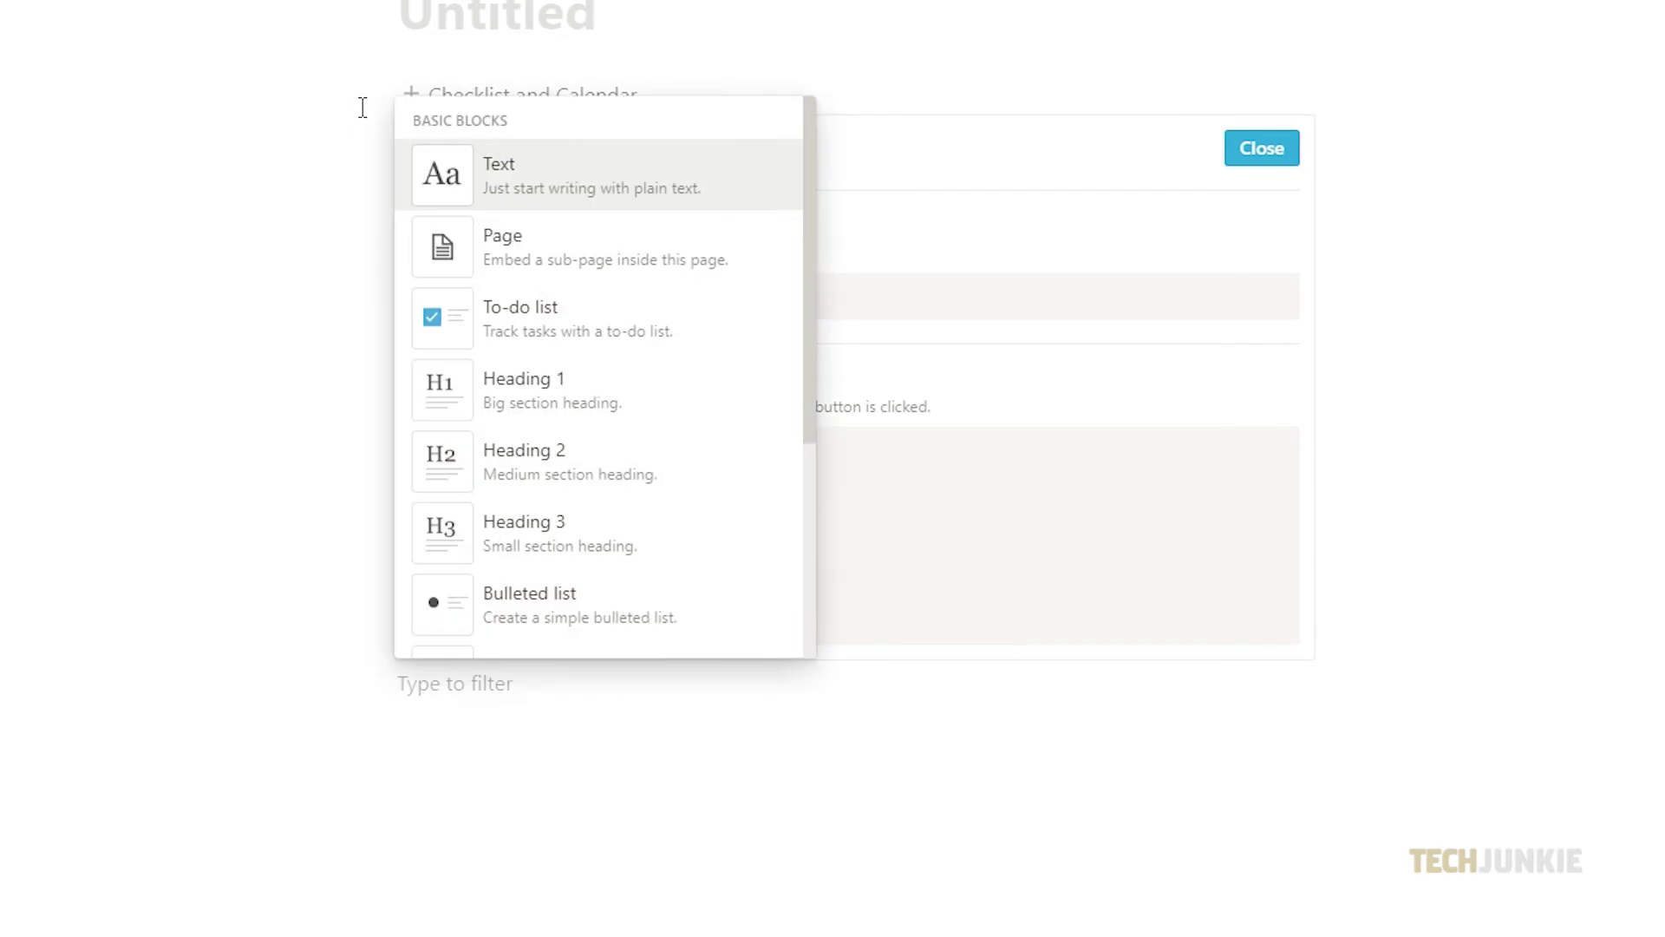
Step: Add a Calendar - Inline database below the button by typing 'calendar'
text(calendar)
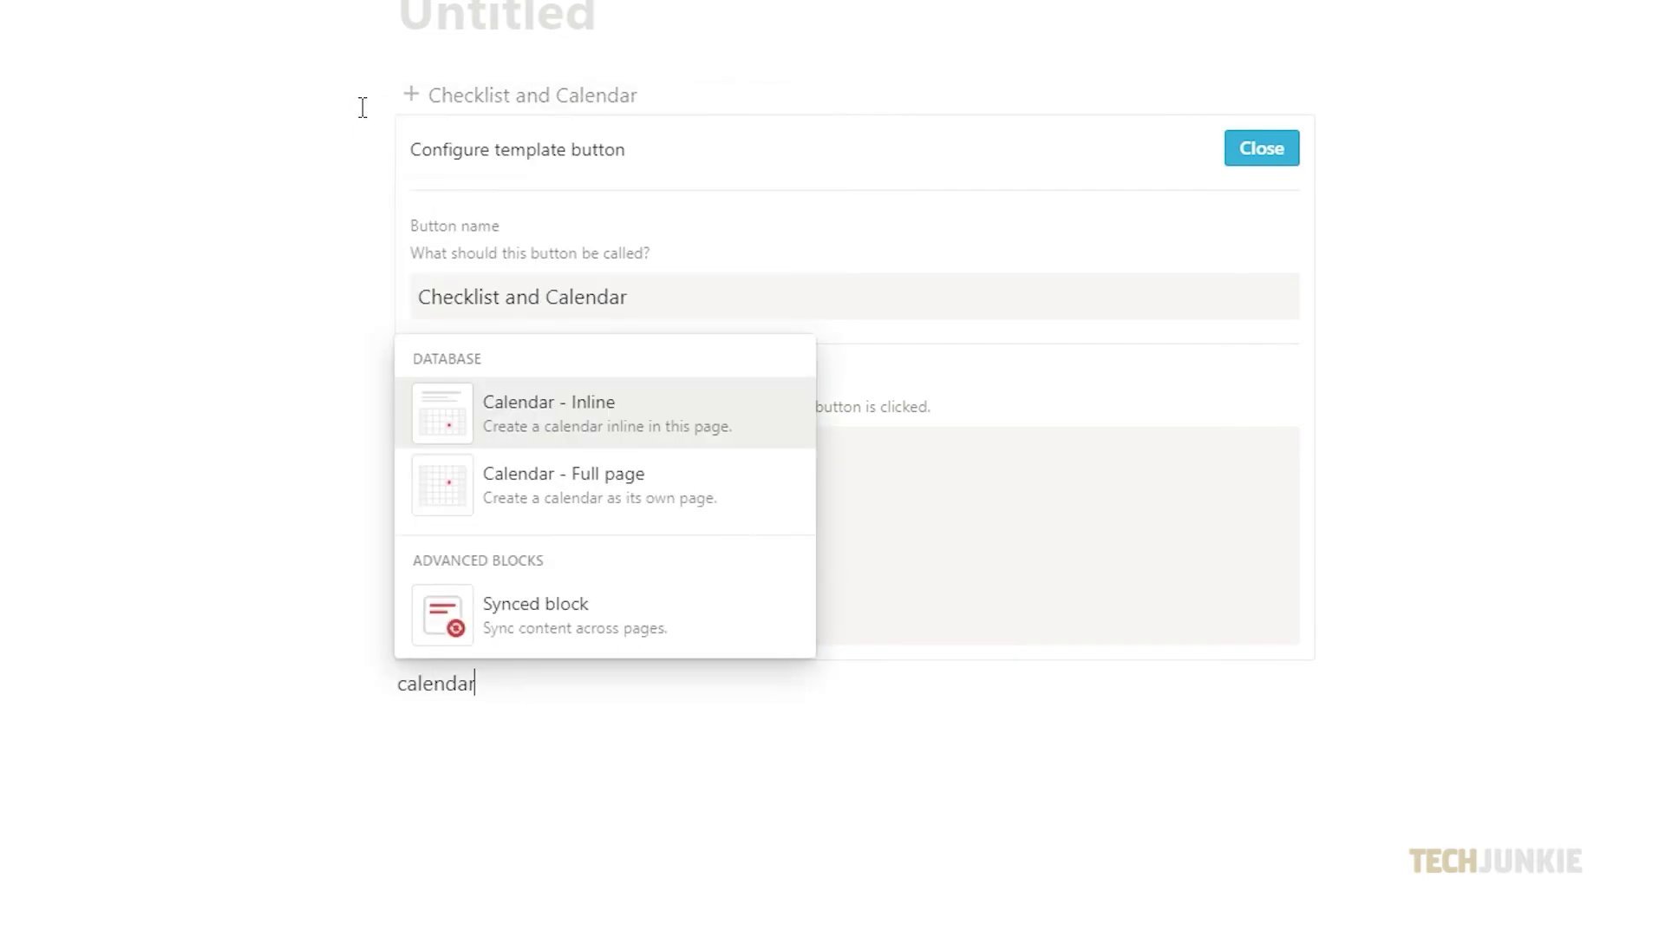
mouse_move(673, 413)
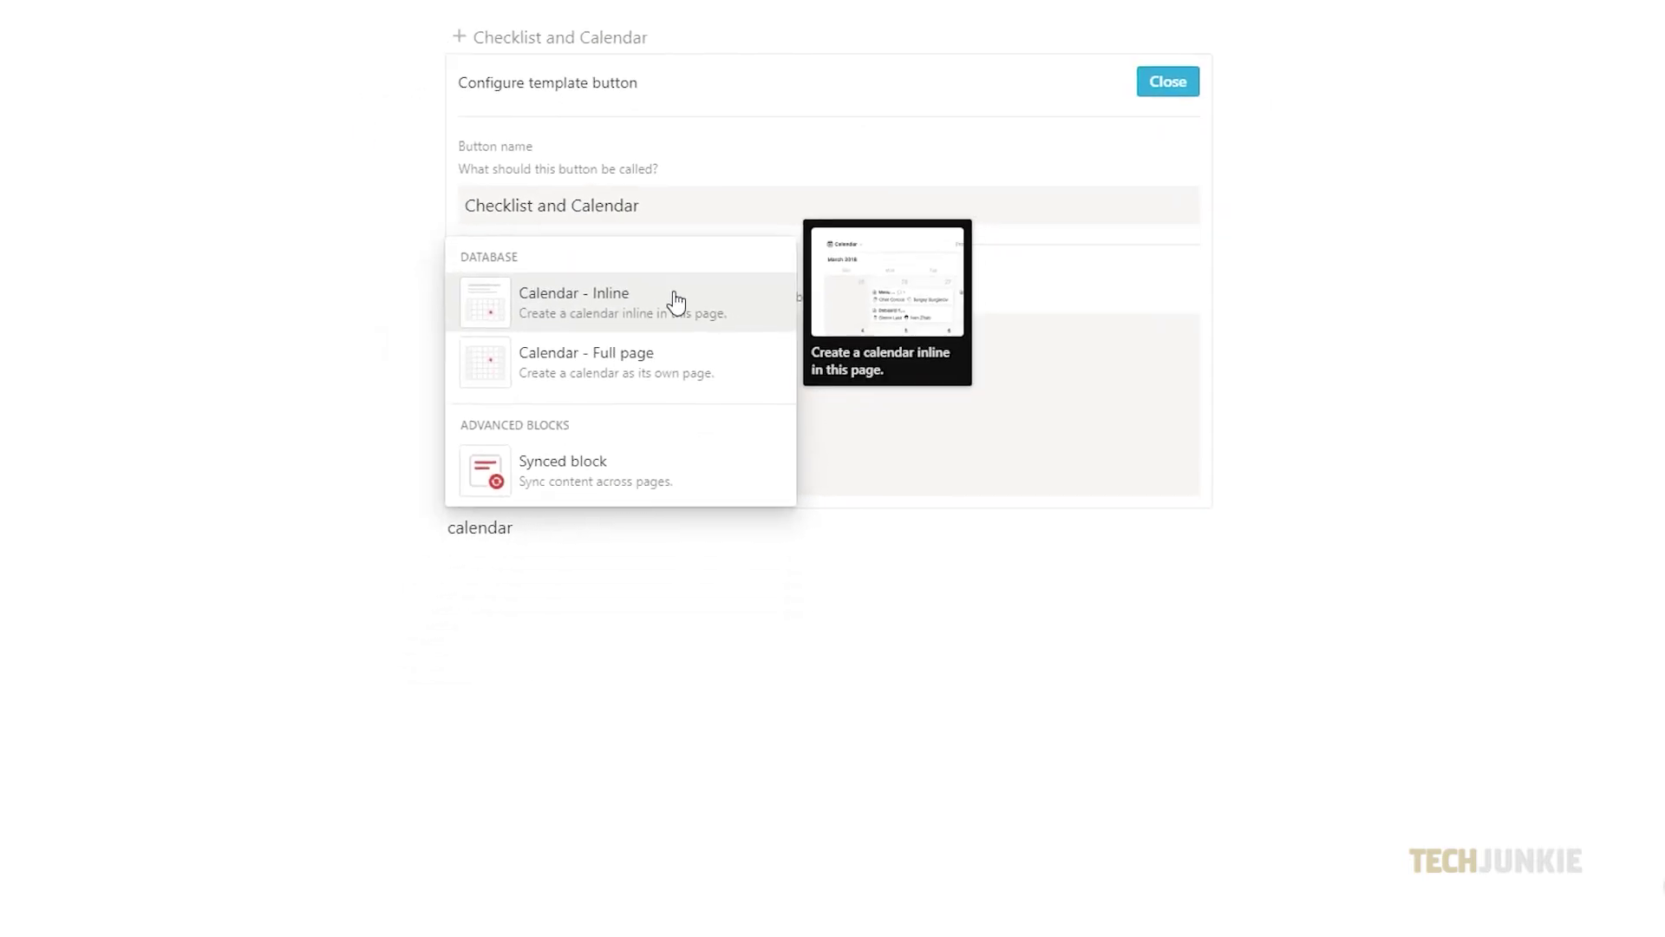
click(676, 302)
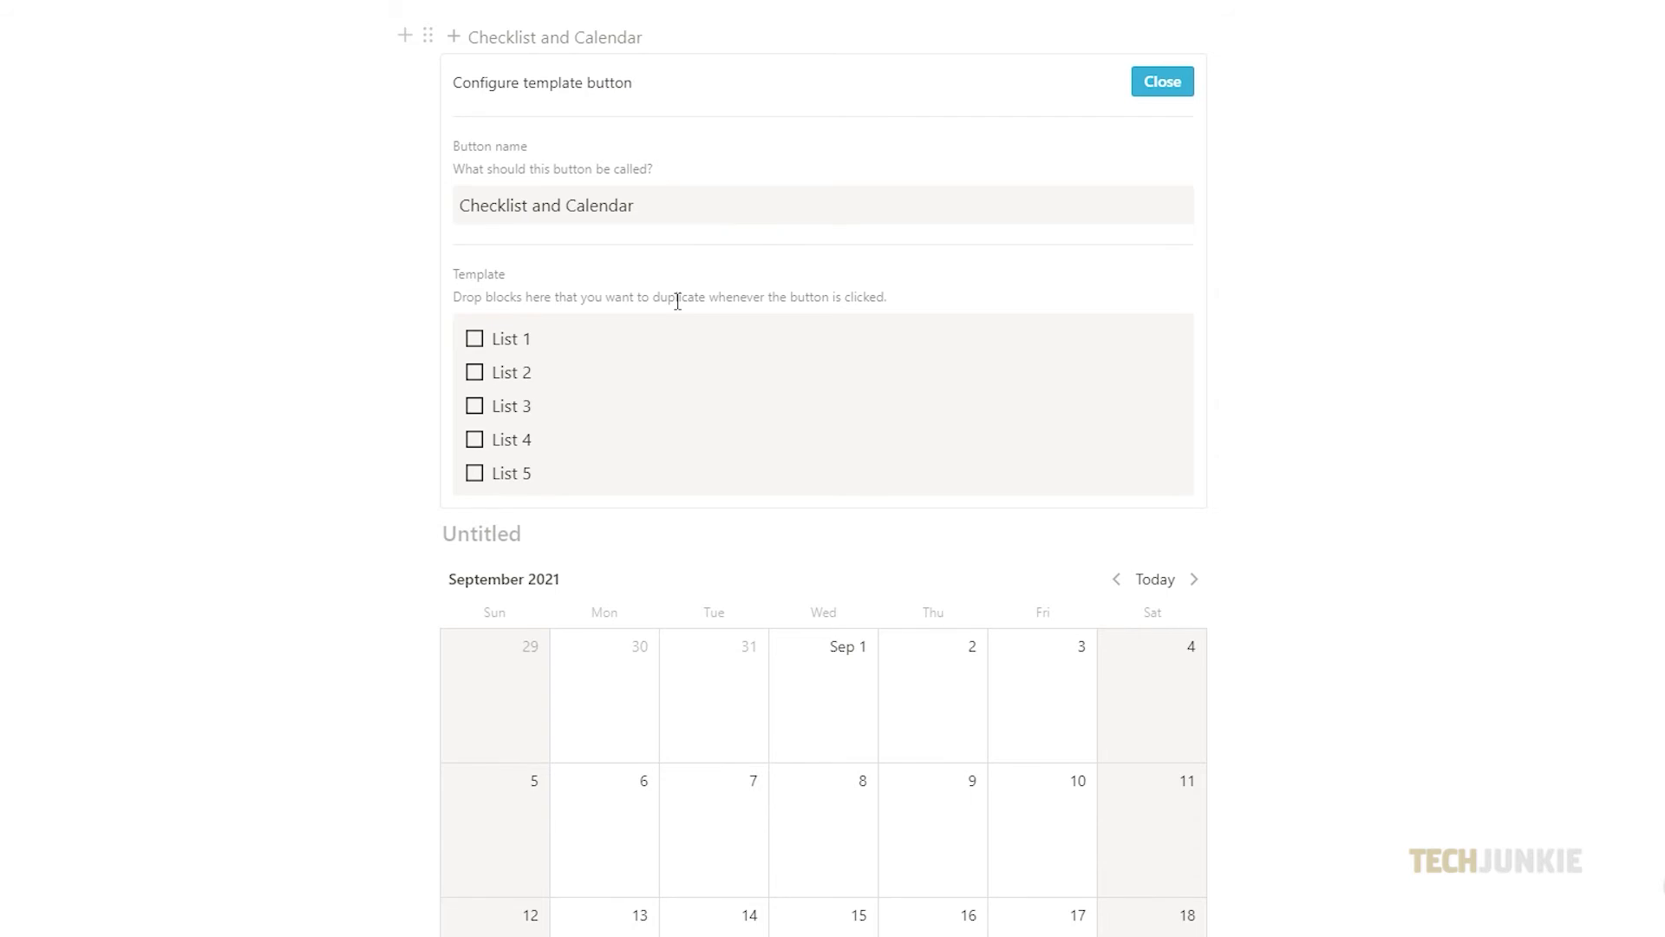
scroll(677, 301, up, 1)
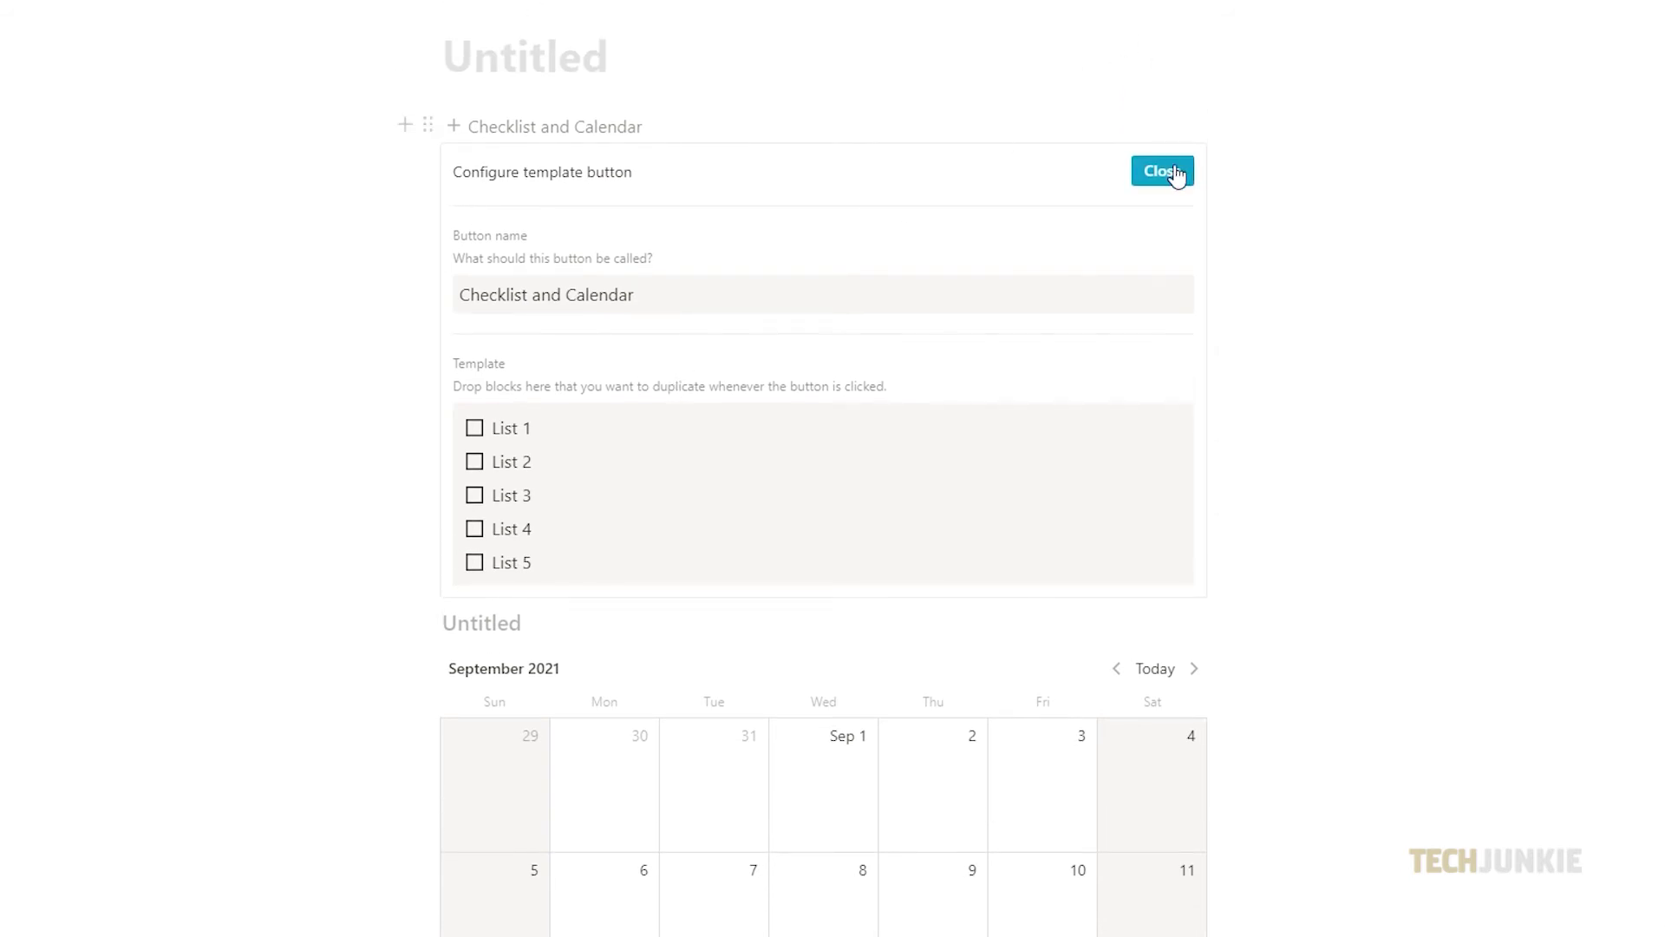
Step: Close the template button configuration, reopen it with the gear, and open its ⋯ menu
click(1162, 171)
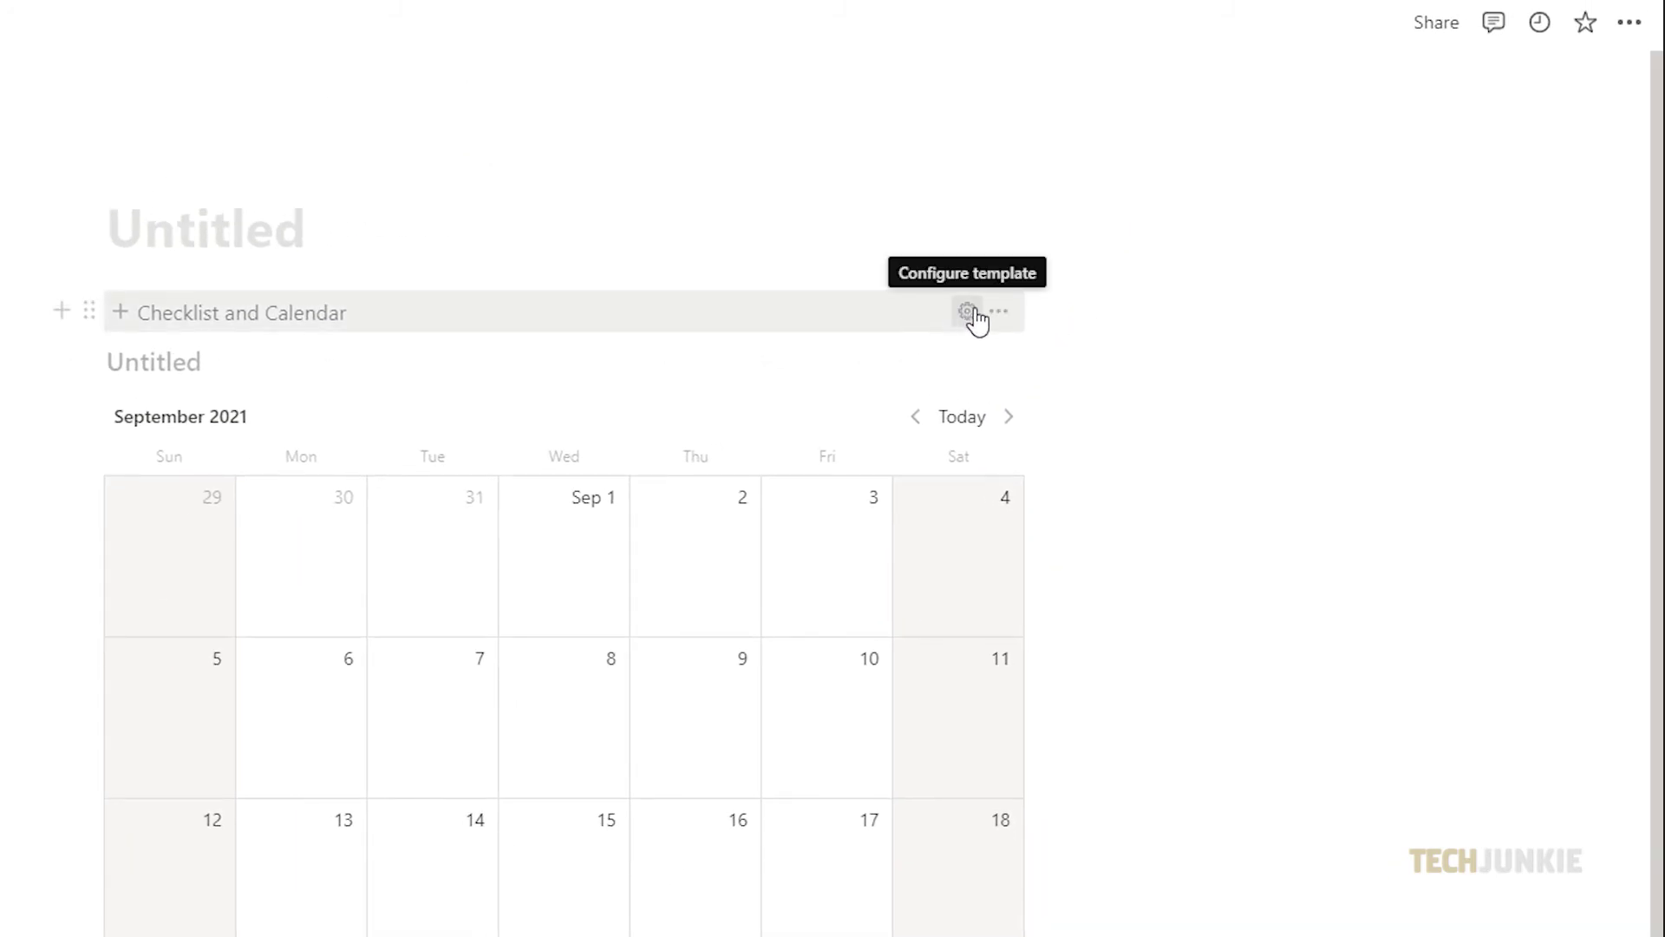
click(969, 313)
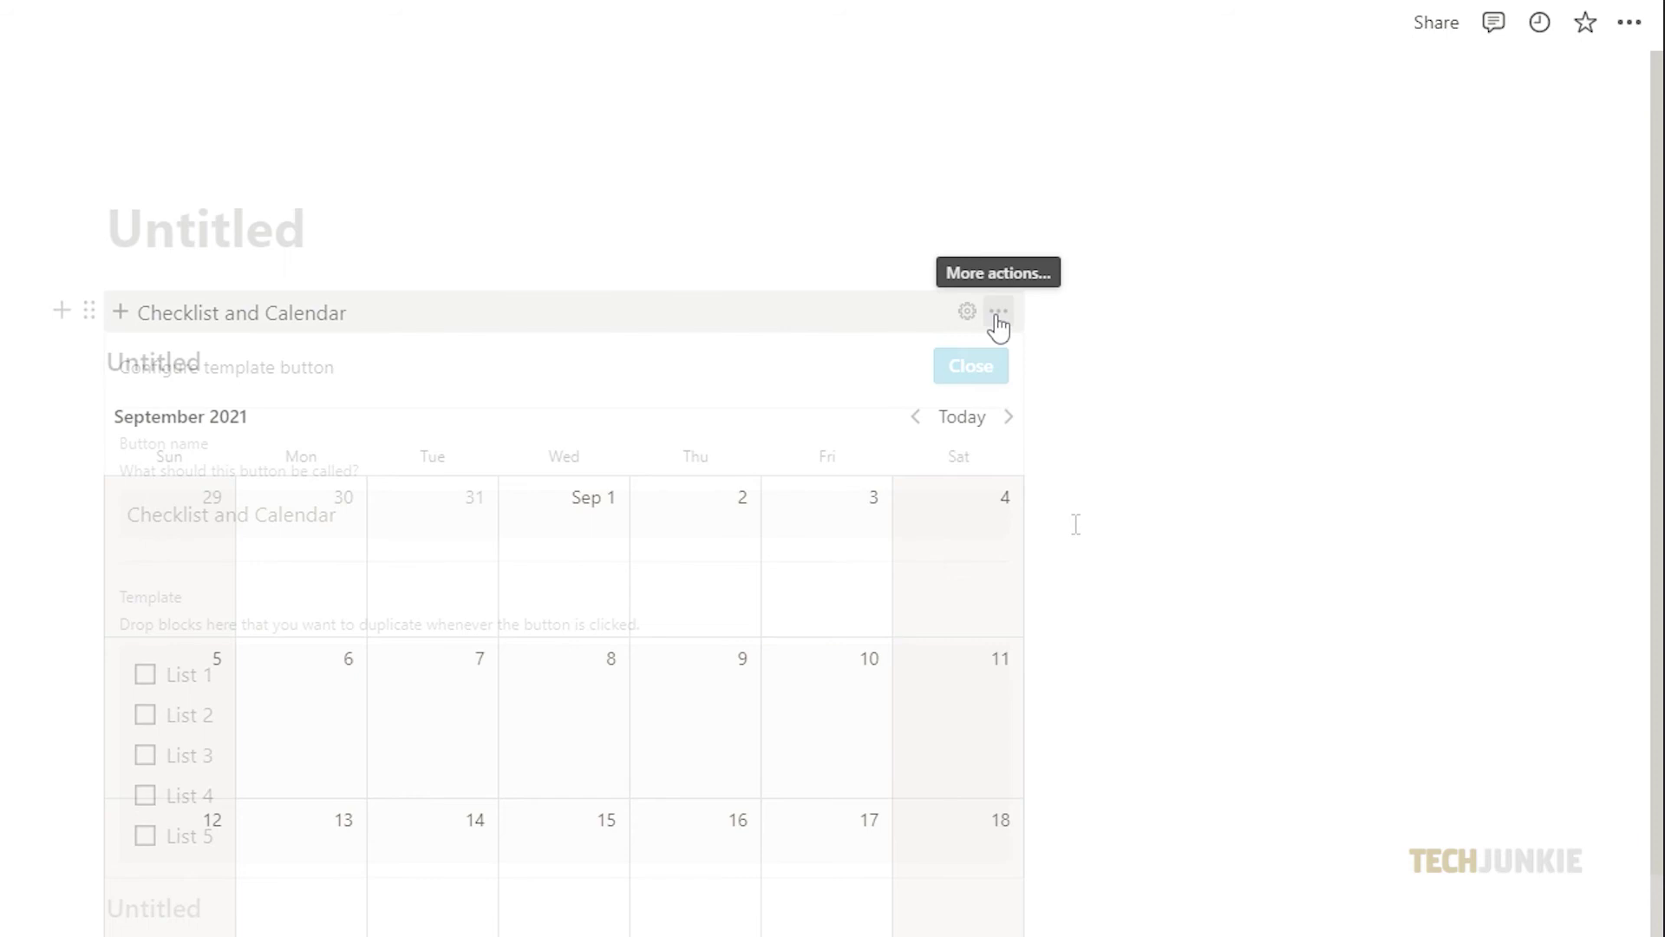
click(998, 312)
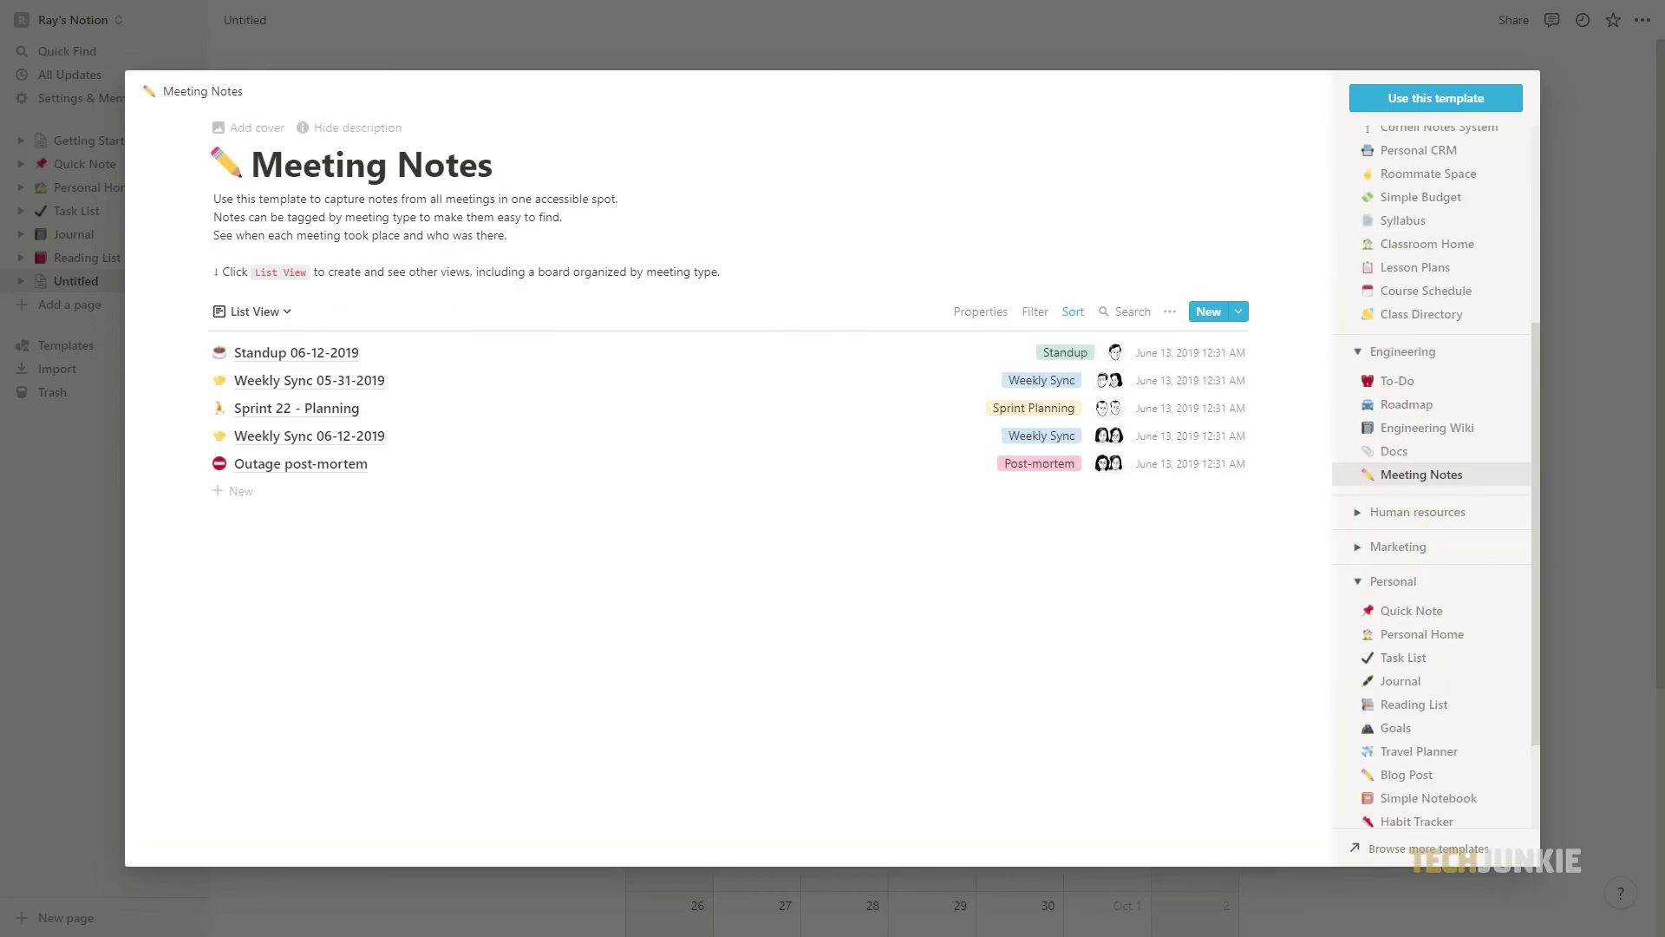
Step: Preview the Roadmap, Engineering Wiki, To-Do, Design System and User Research Database templates, returning to Roadmap
click(1406, 404)
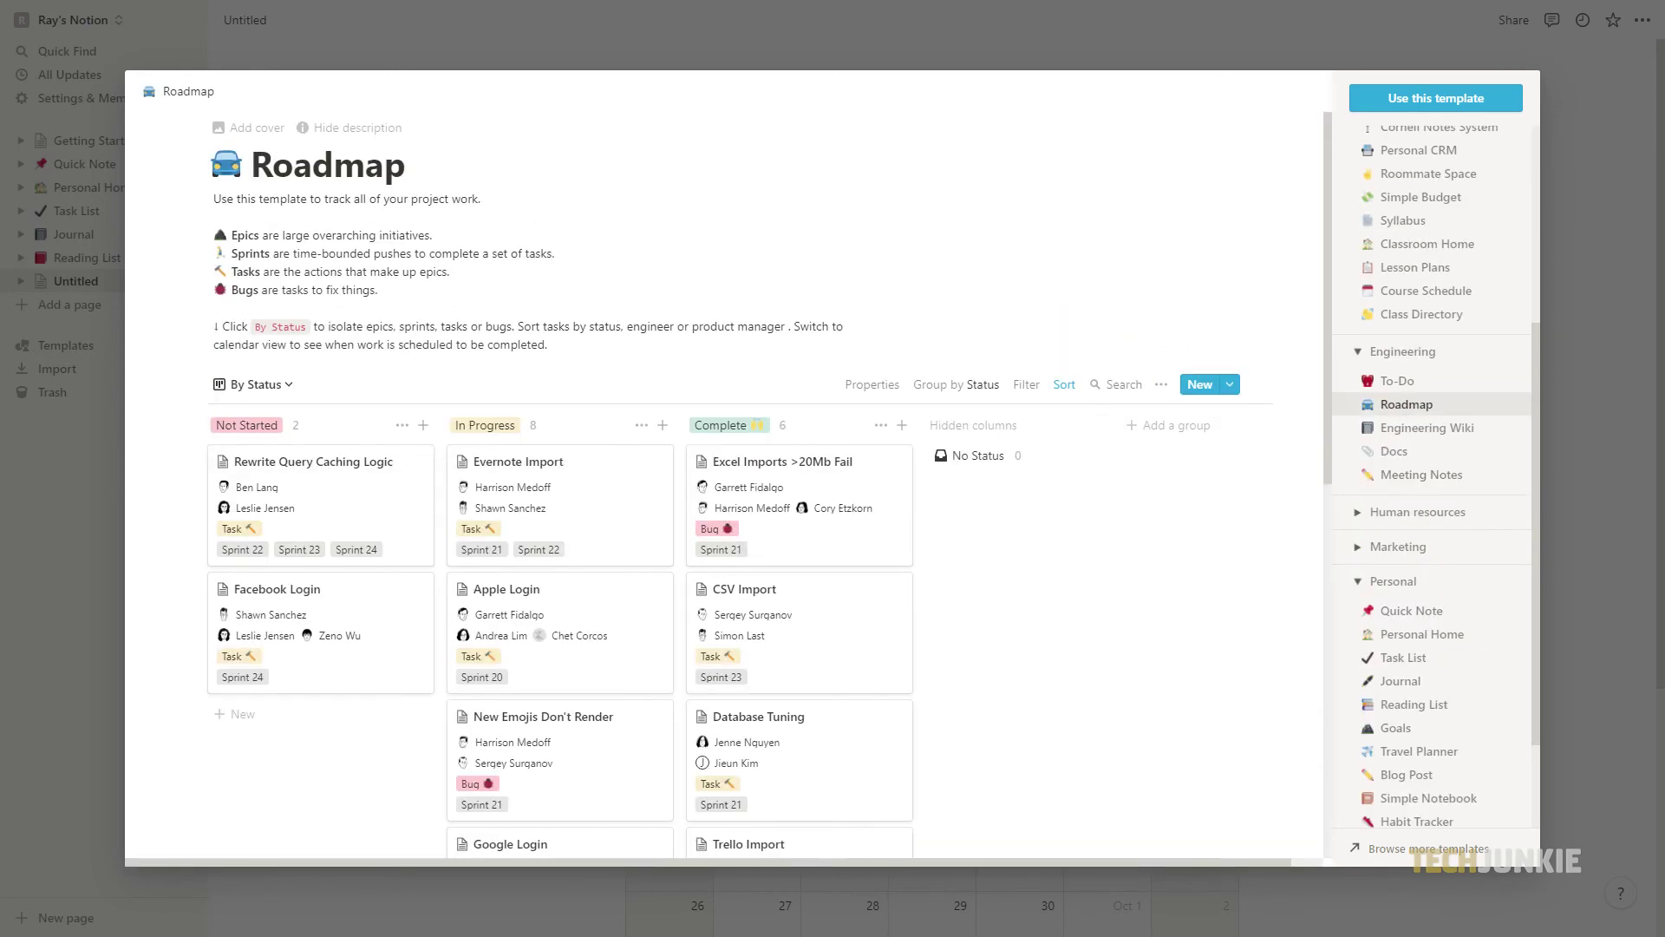
click(1426, 428)
click(1398, 381)
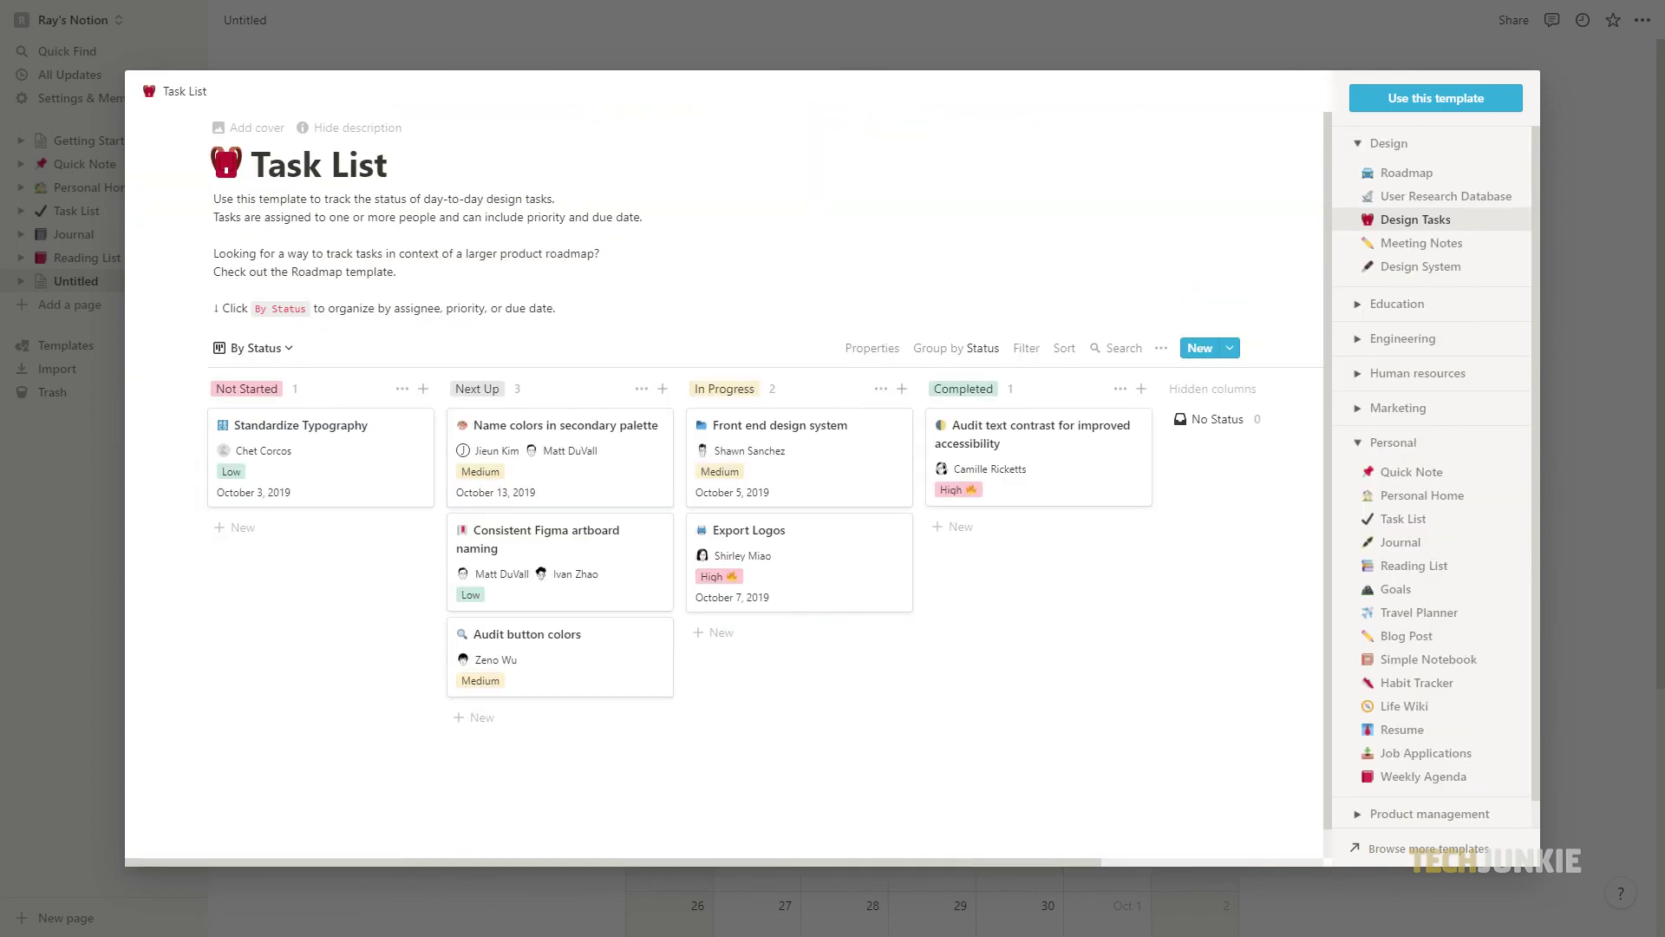
click(1421, 266)
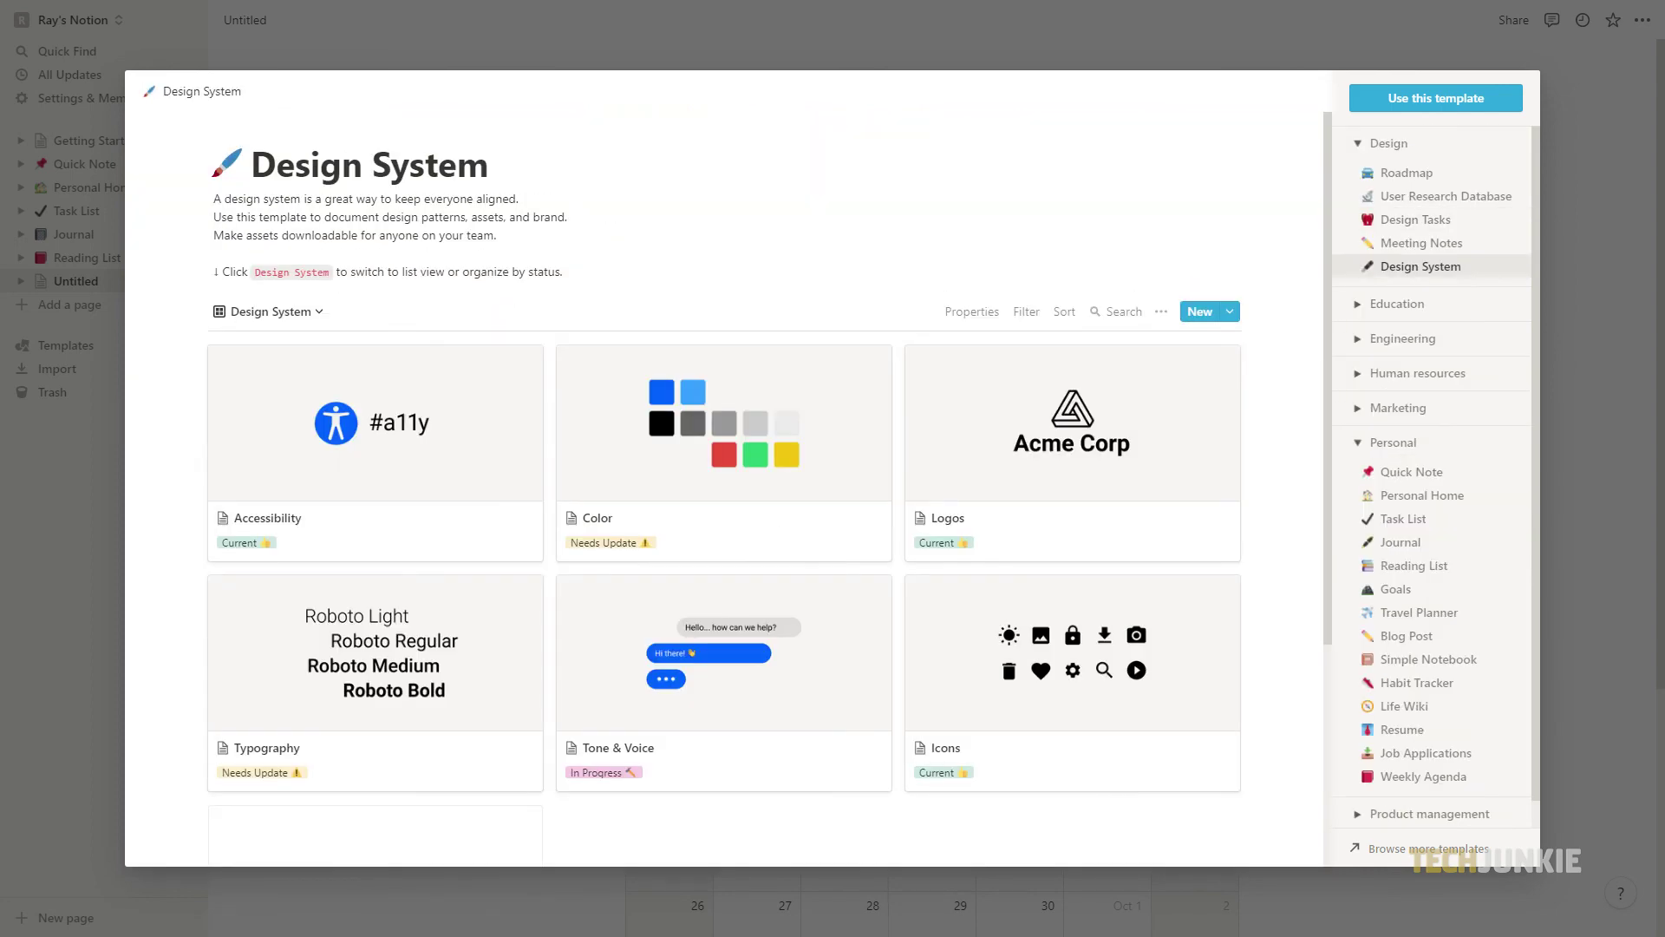
click(1446, 196)
click(1406, 173)
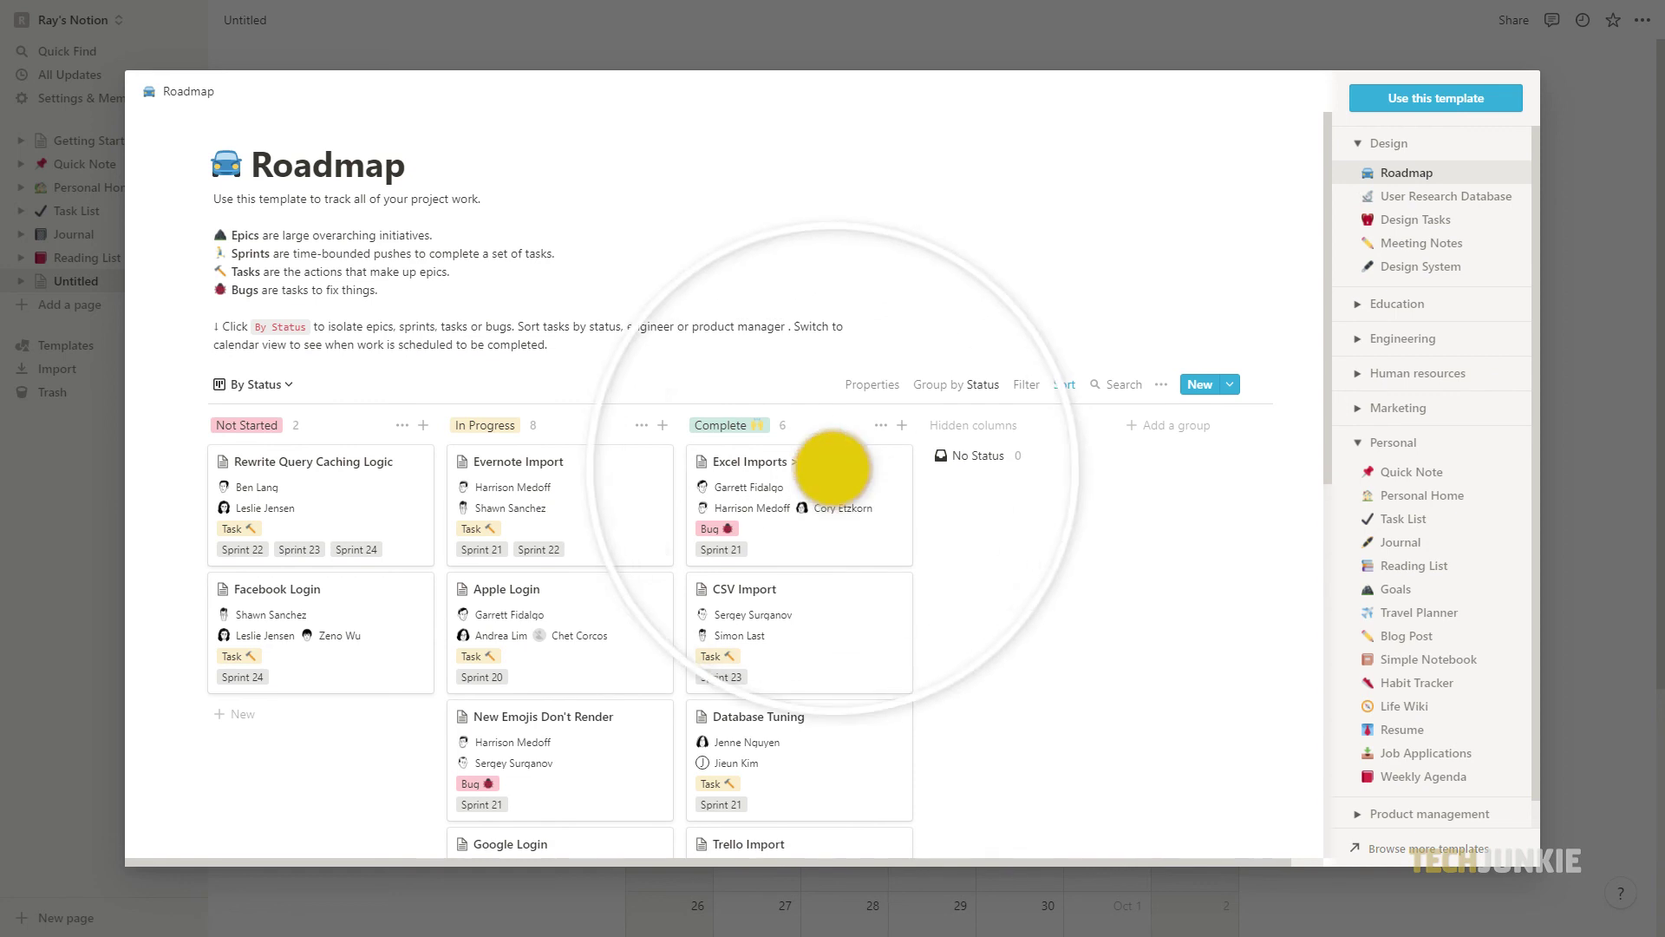